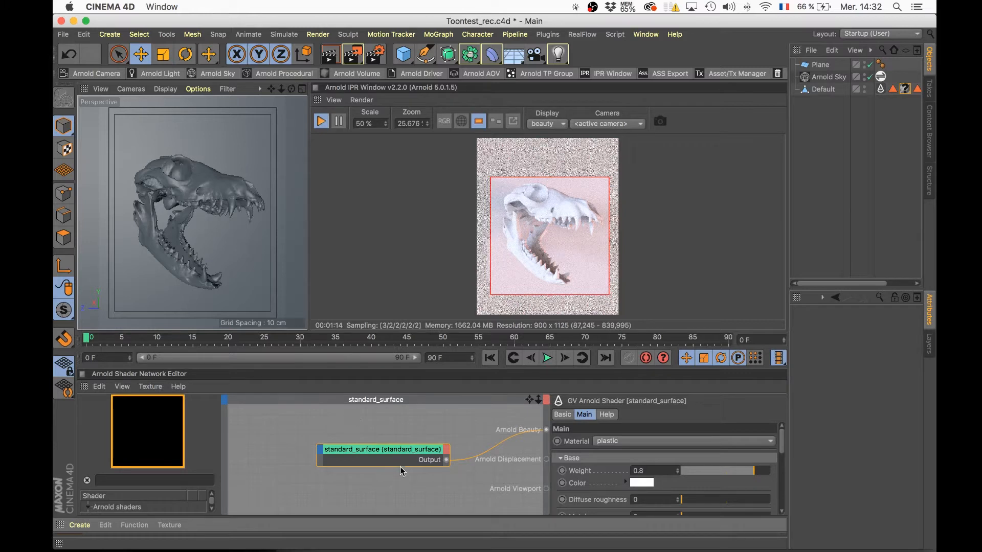
drag(394, 449, 404, 432)
drag(224, 516, 176, 430)
click(77, 434)
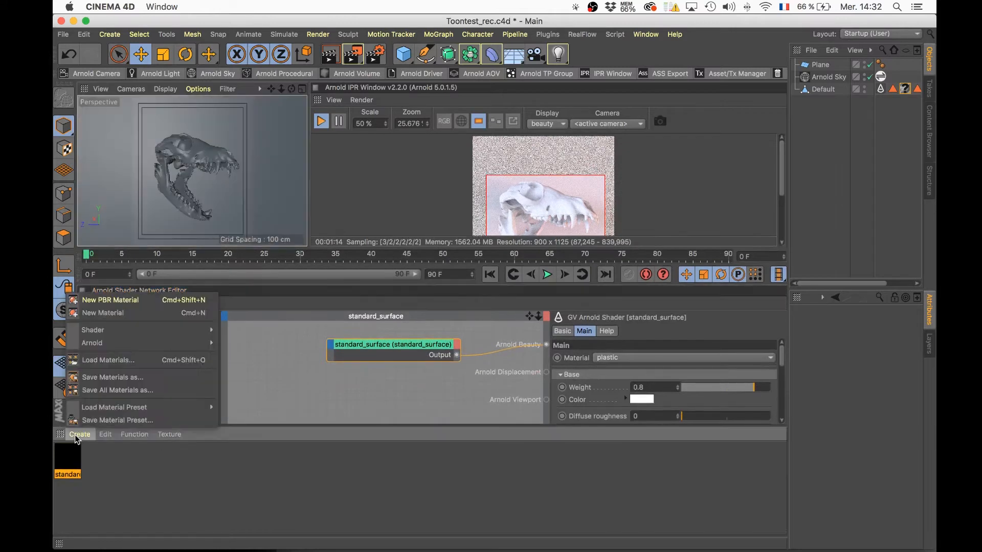
mouse_move(128, 343)
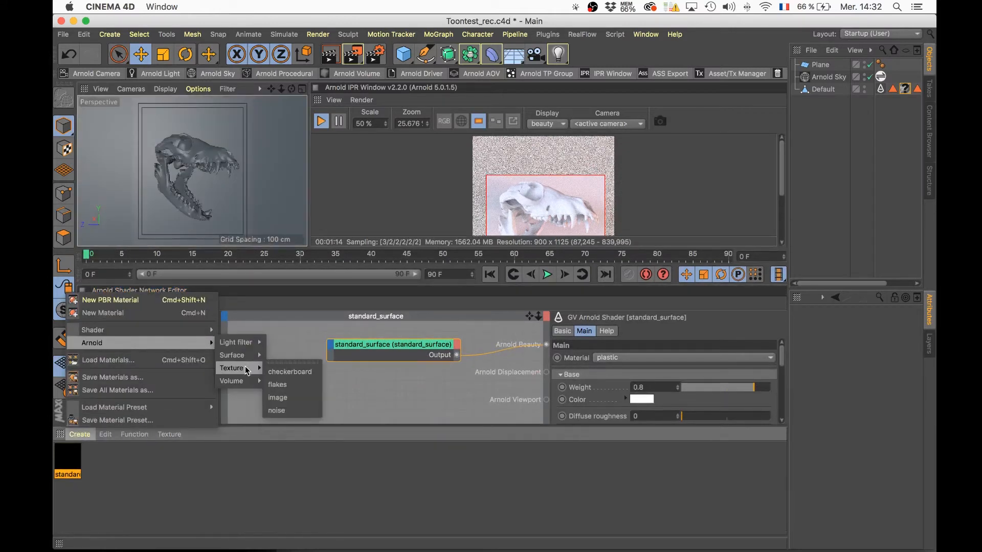
mouse_move(249, 356)
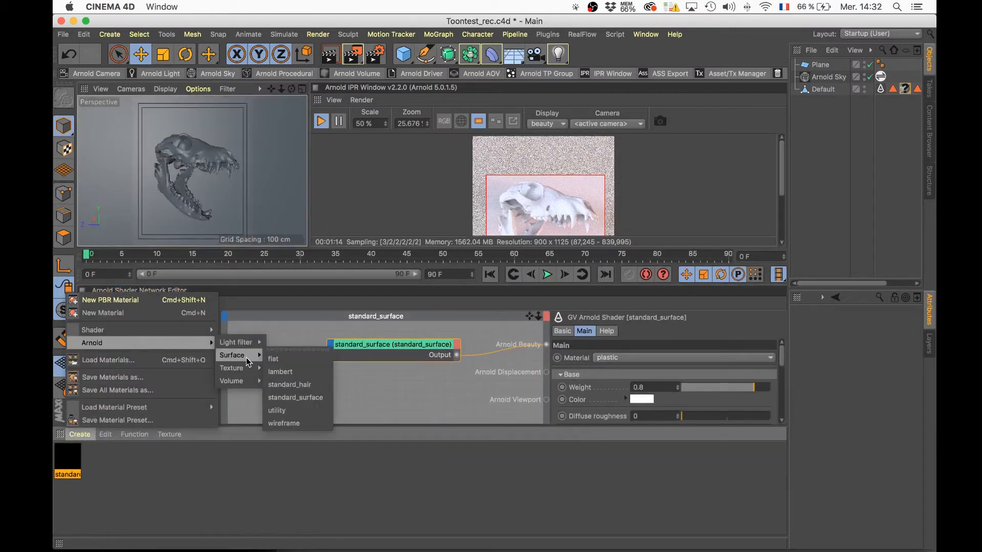
click(295, 398)
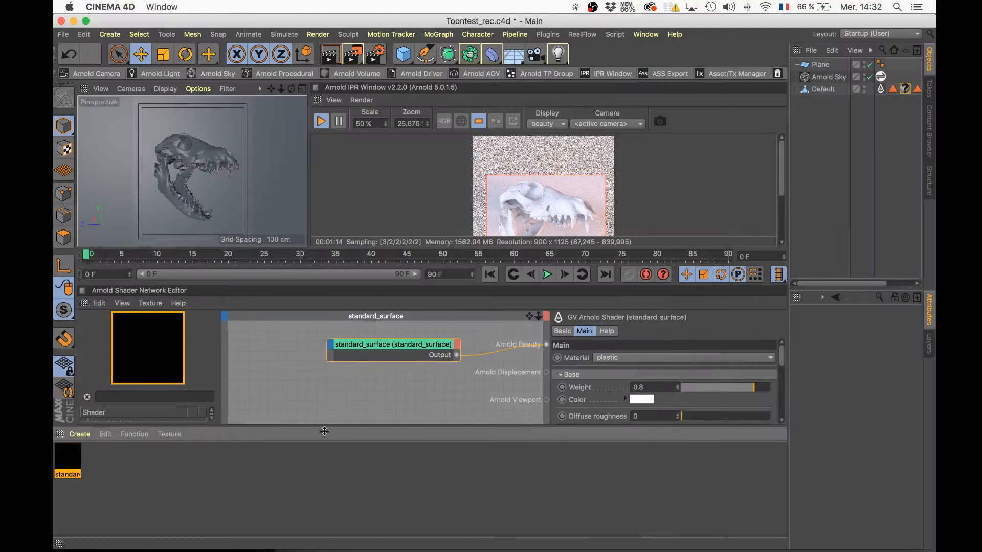
drag(324, 431, 317, 520)
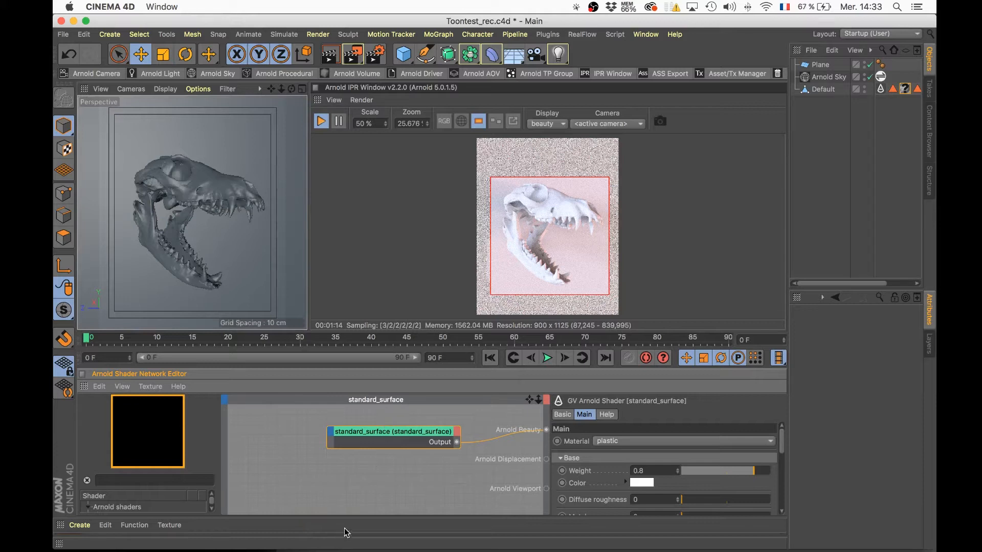
Step: Assign the standard_surface material to both unassigned texture tags on the Default skull object
drag(349, 518, 351, 483)
drag(67, 518, 905, 92)
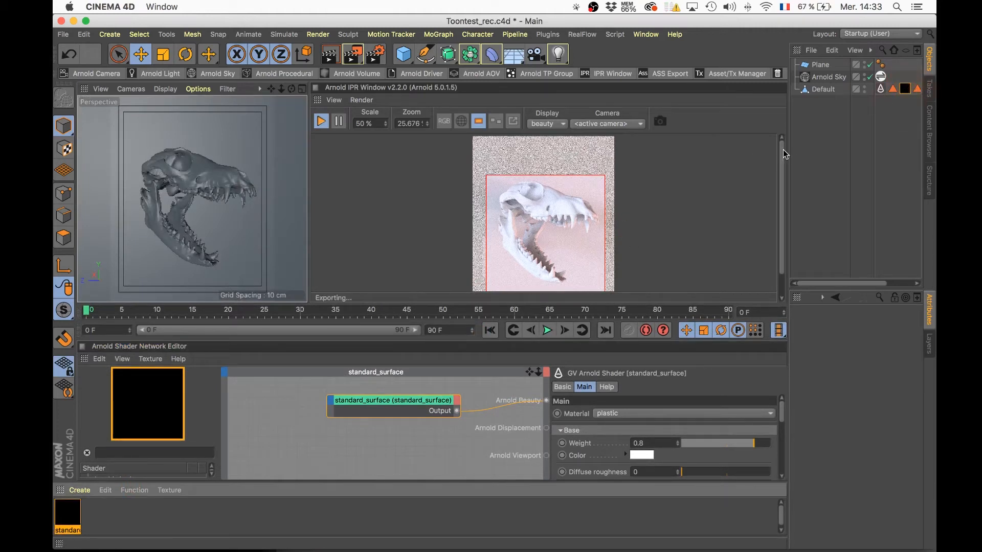
drag(789, 146, 711, 156)
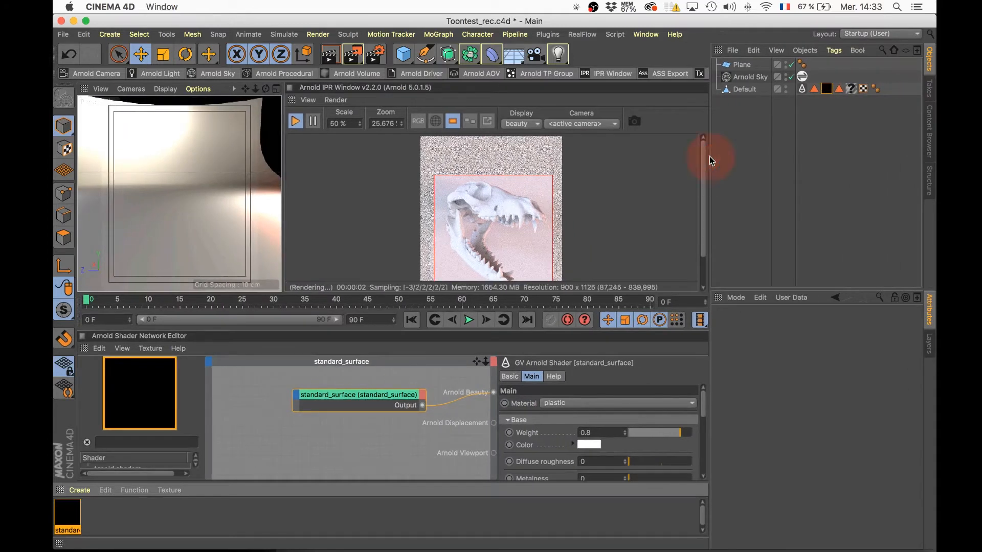
drag(65, 512, 852, 90)
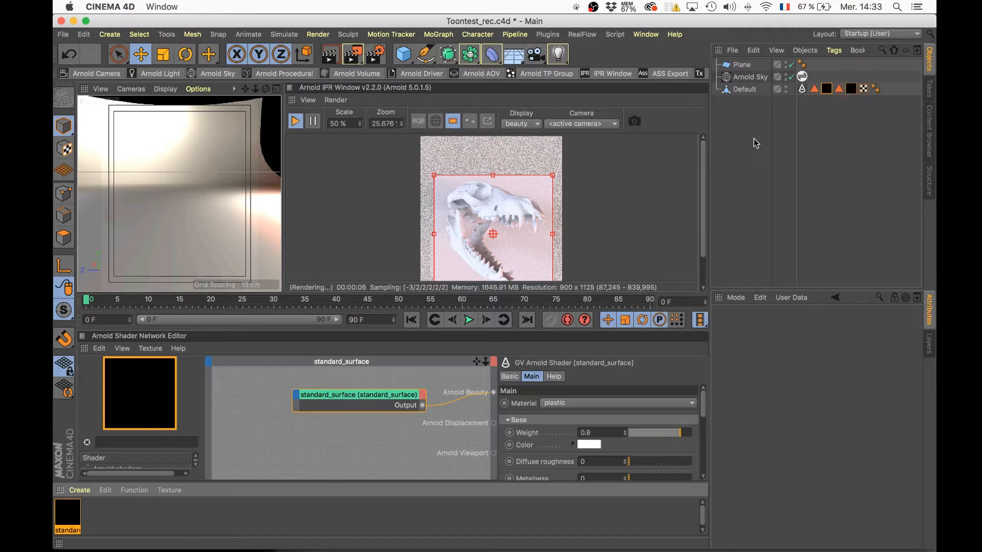
click(702, 189)
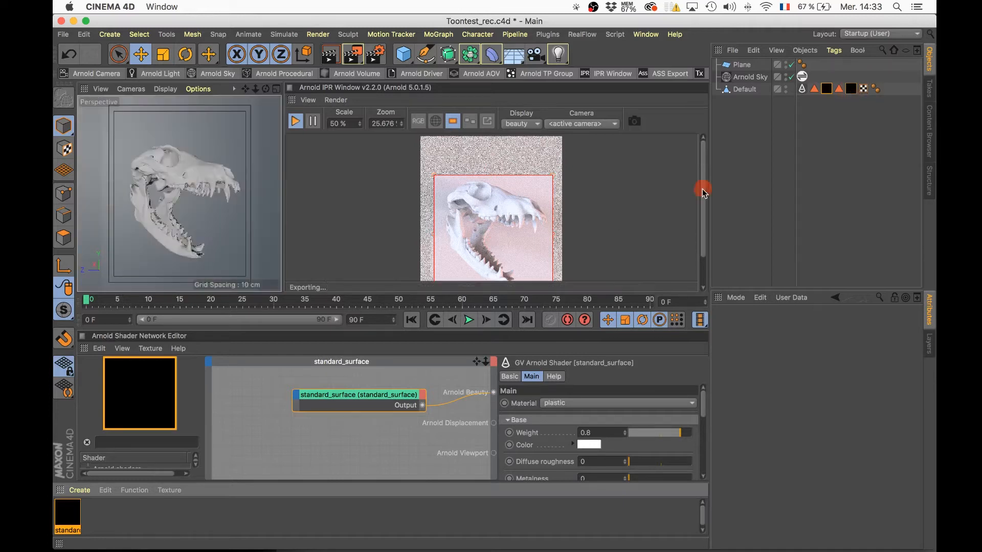
Step: Disconnect standard_surface from Arnold Beauty, find the ramp_rgb shader and wire it into Arnold Beauty instead
click(474, 399)
drag(474, 399, 435, 422)
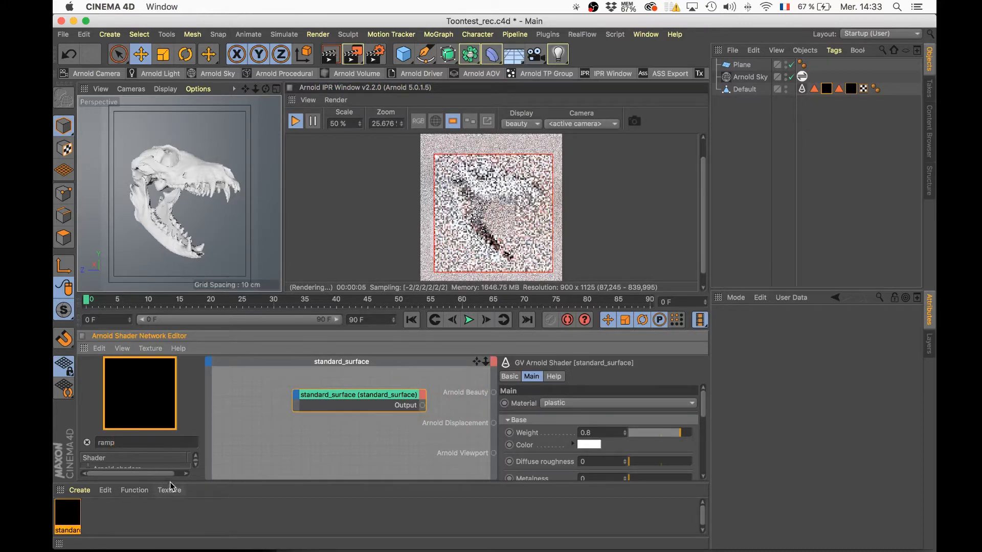
drag(172, 482, 171, 539)
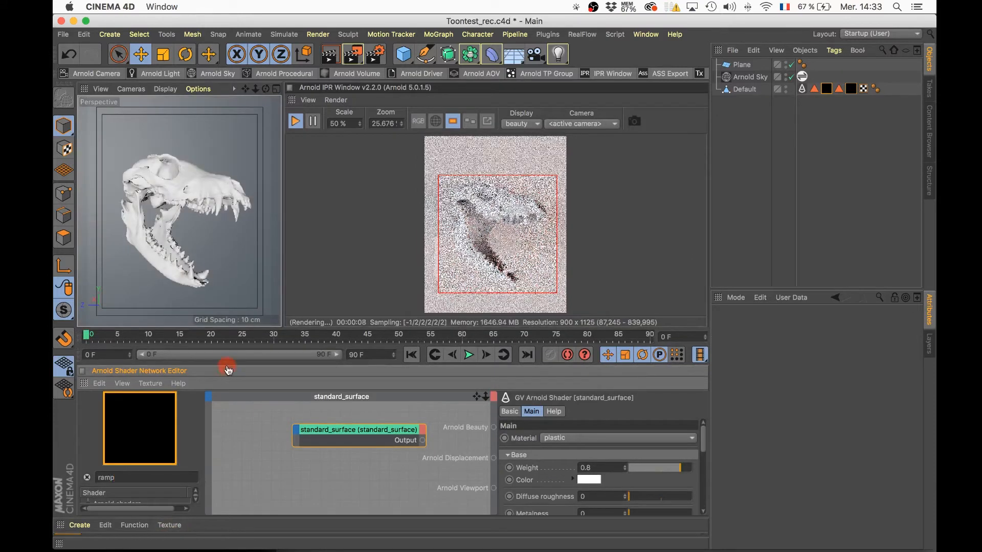
drag(228, 363, 227, 350)
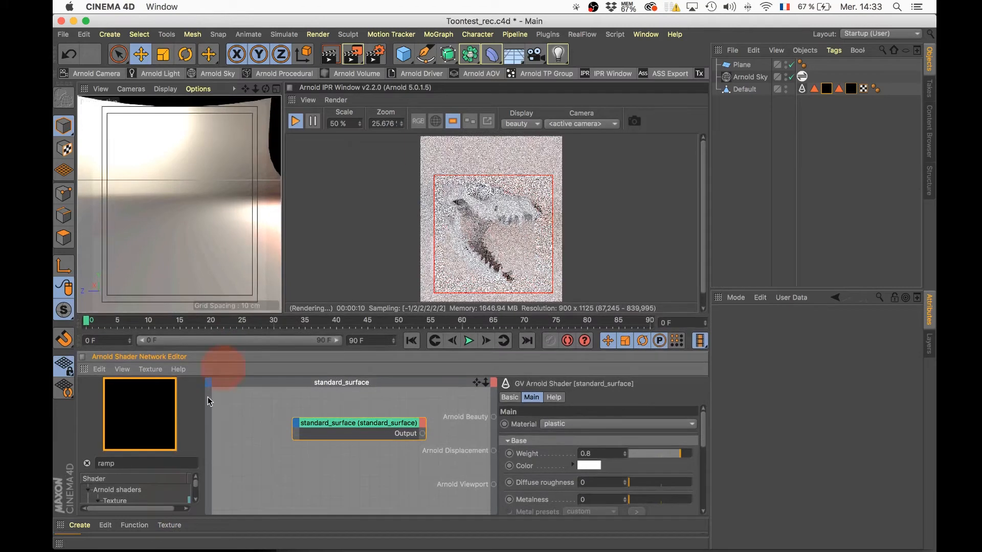
scroll(193, 489, down, 2)
drag(128, 492, 497, 421)
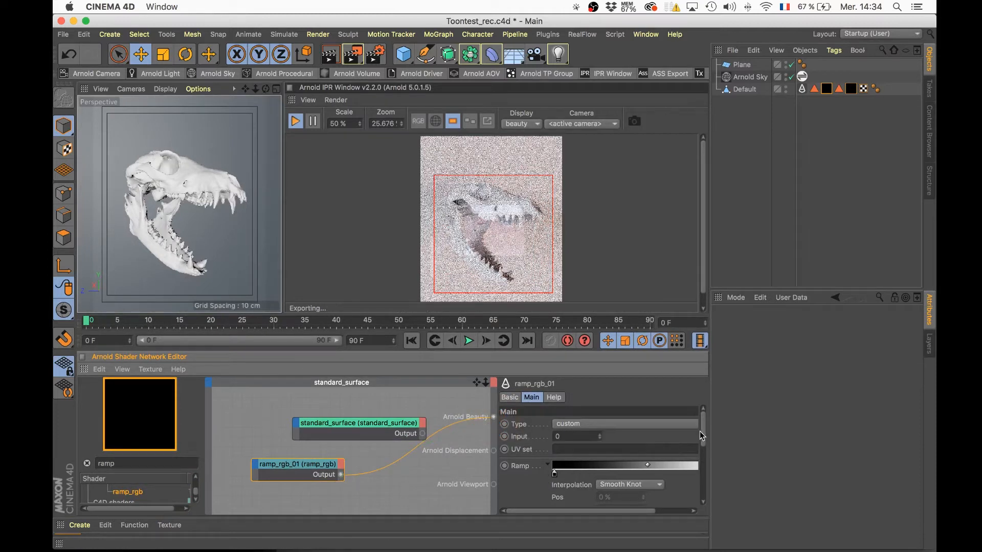
Step: Set the ramp_rgb interpolation to None and move the white knot to about 18 %
drag(703, 436, 698, 445)
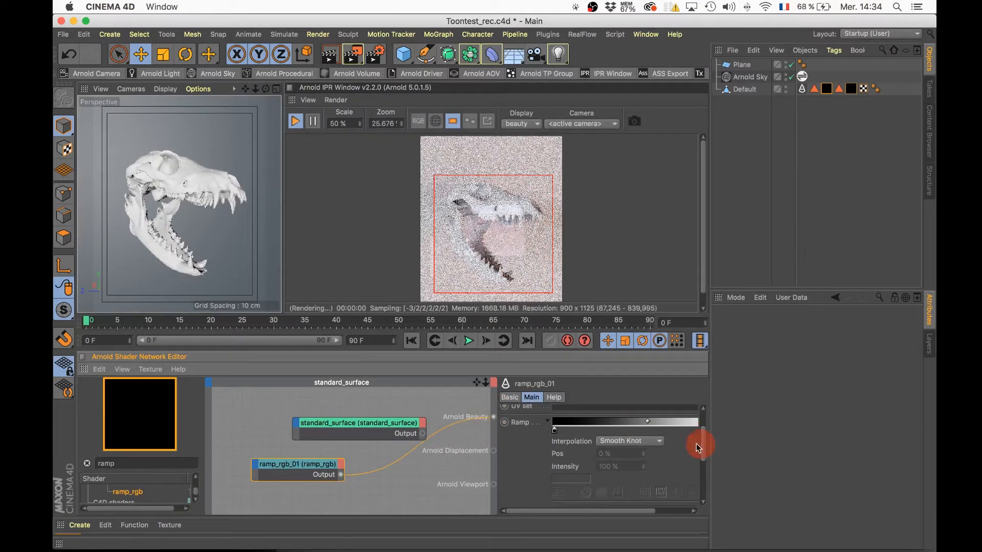
click(610, 442)
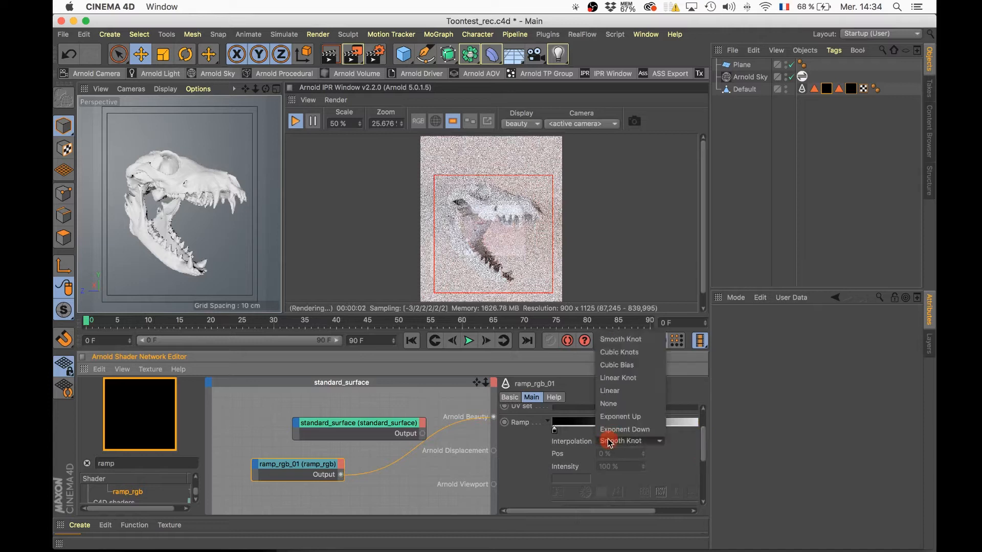
click(610, 405)
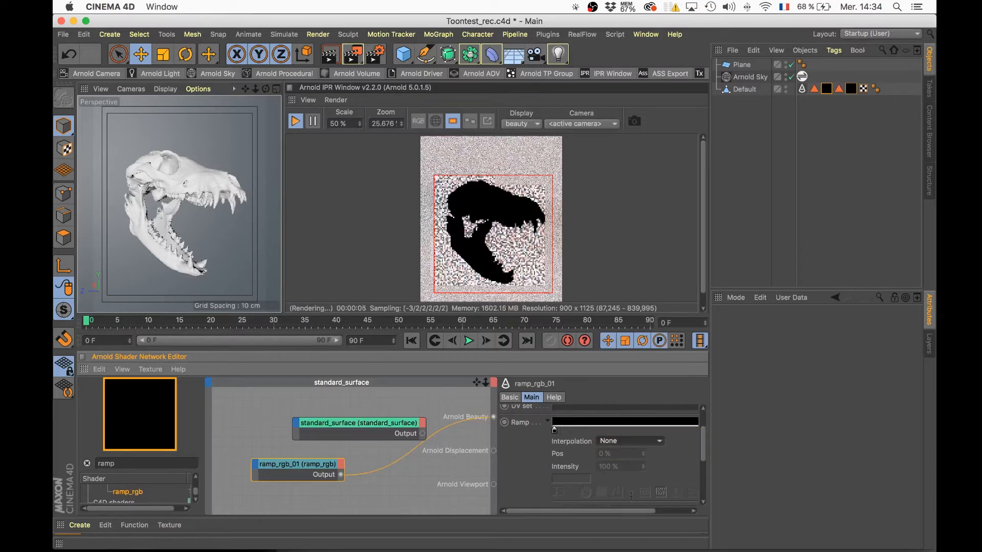
drag(634, 512, 692, 512)
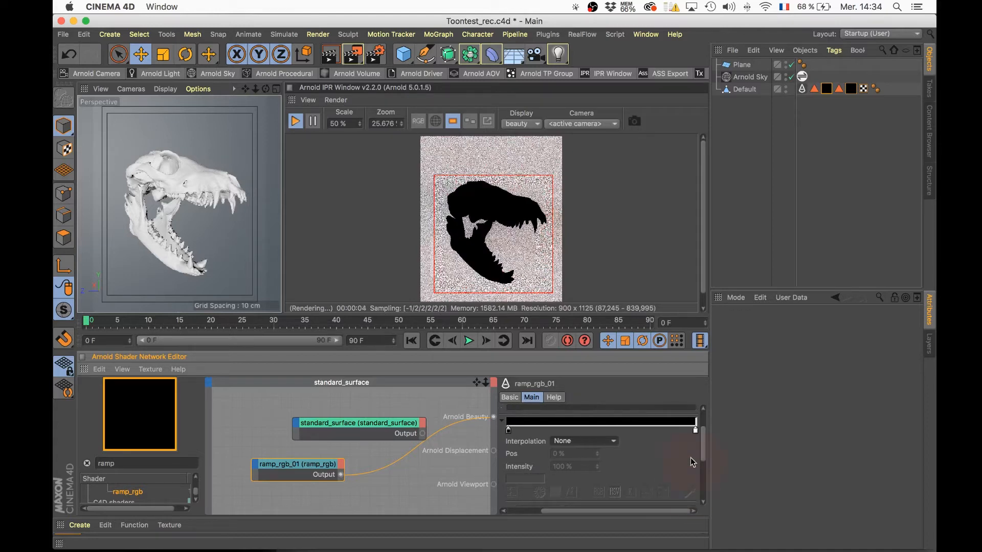
click(688, 432)
drag(688, 433, 543, 435)
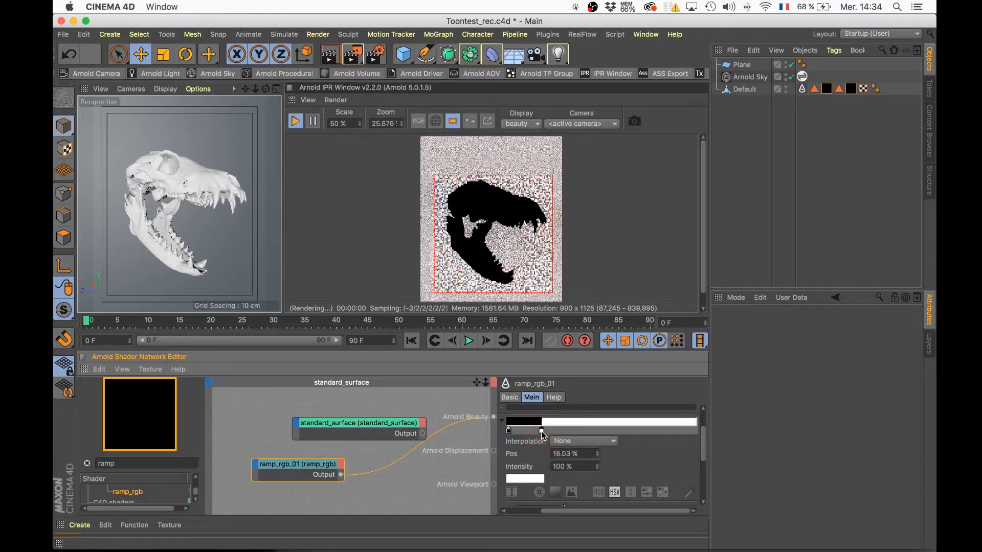
drag(705, 433, 706, 427)
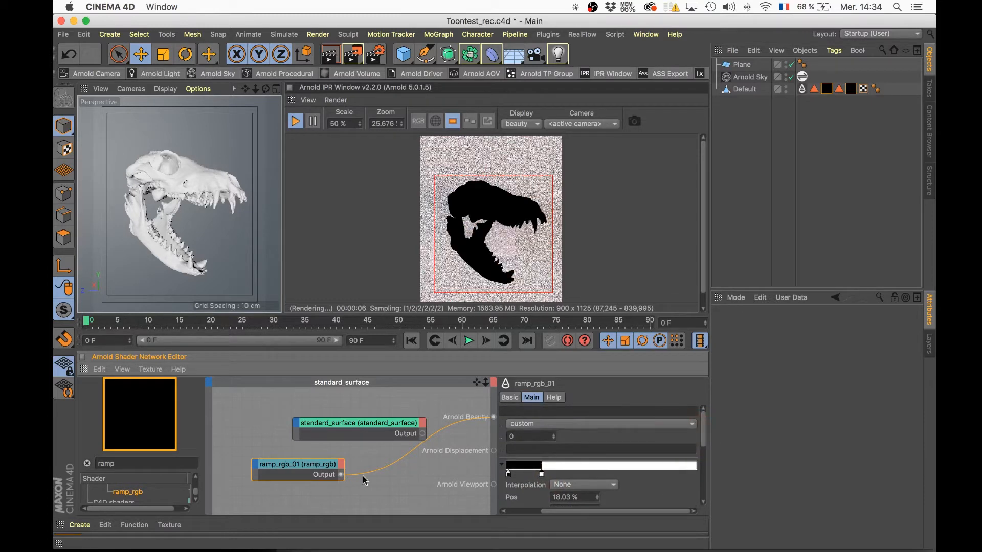
Step: Find the facing_ratio shader, add it to the network and connect it to the Input of ramp_rgb
double_click(149, 463)
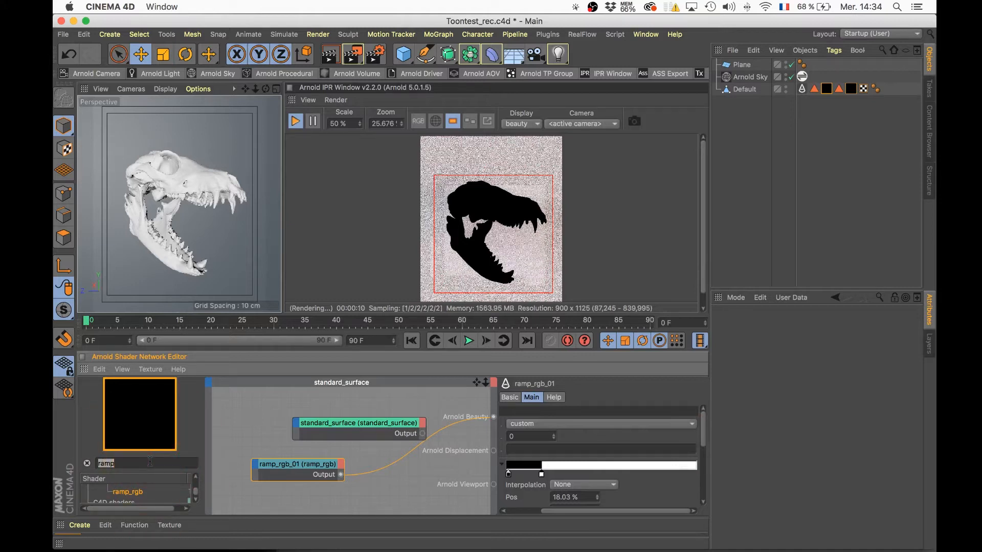
key(BackSpace)
text(facing)
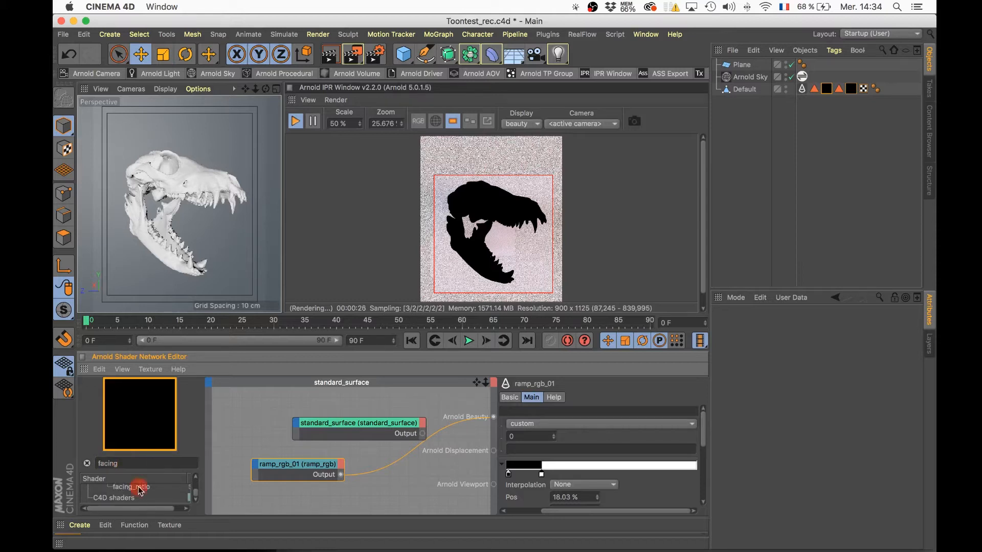
drag(141, 491, 346, 464)
click(341, 472)
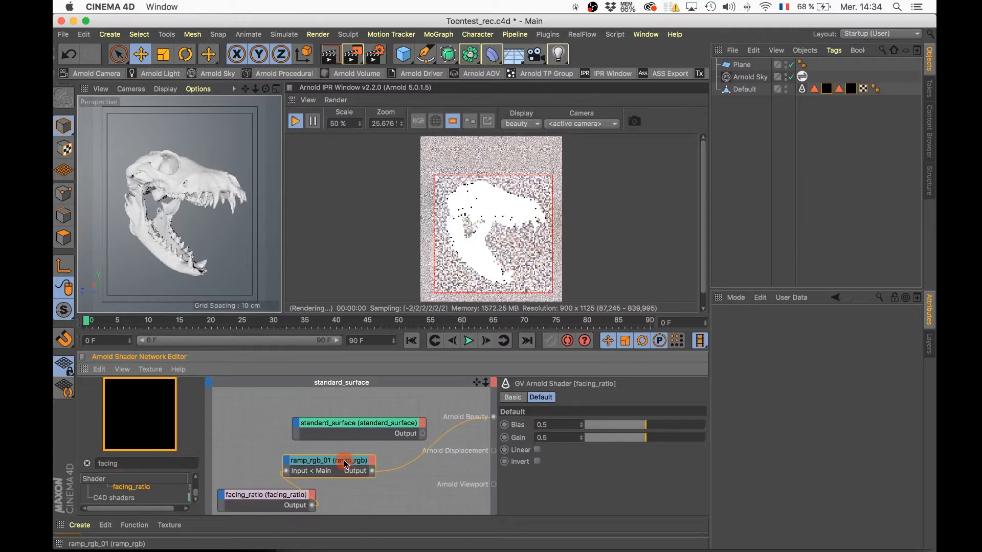
Step: Set the facing_ratio shader's Bias to 0.2 and Gain to 0.33
click(279, 500)
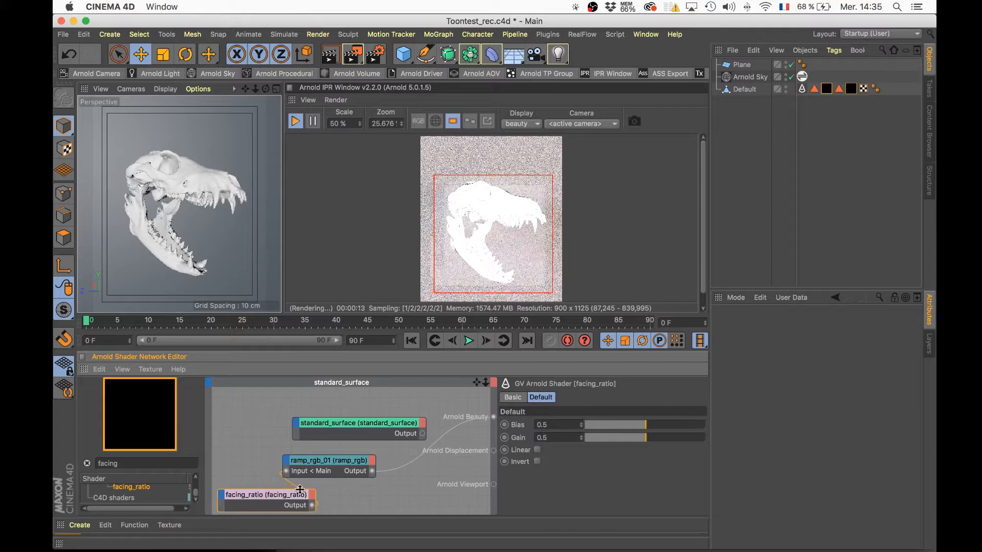
drag(643, 427, 602, 429)
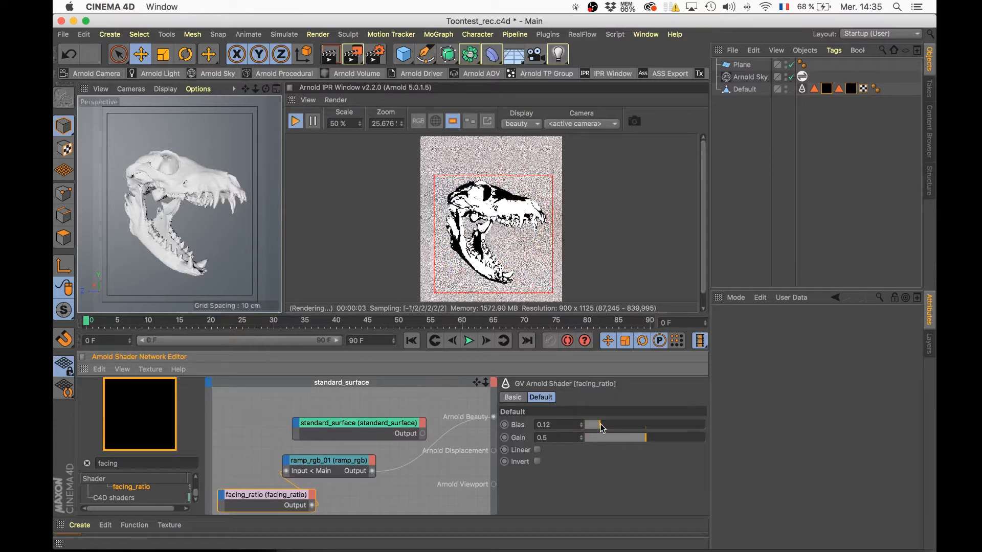
mouse_move(601, 429)
mouse_down()
mouse_move(610, 428)
mouse_move(608, 443)
mouse_move(627, 440)
mouse_move(594, 427)
mouse_move(610, 424)
mouse_up()
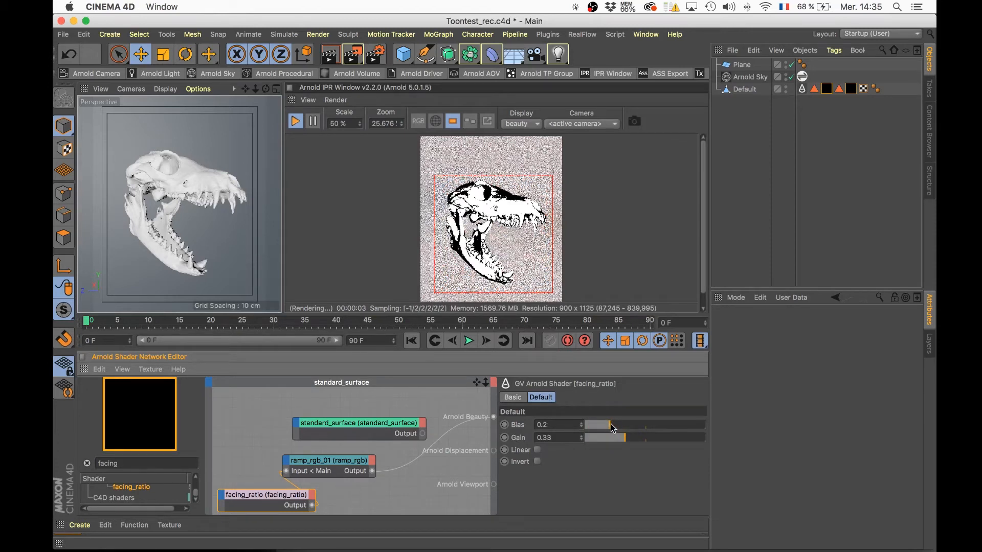
Step: Add a grey knot between the ramp's black and white knots and shift it to about 9 %
click(353, 461)
double_click(588, 461)
click(587, 487)
drag(587, 490, 597, 490)
click(595, 506)
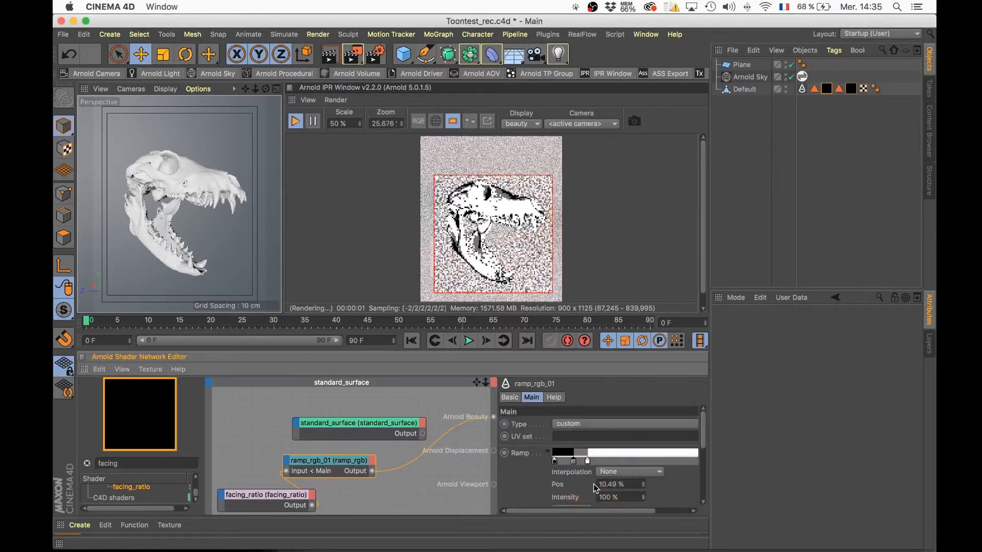
drag(574, 462, 581, 463)
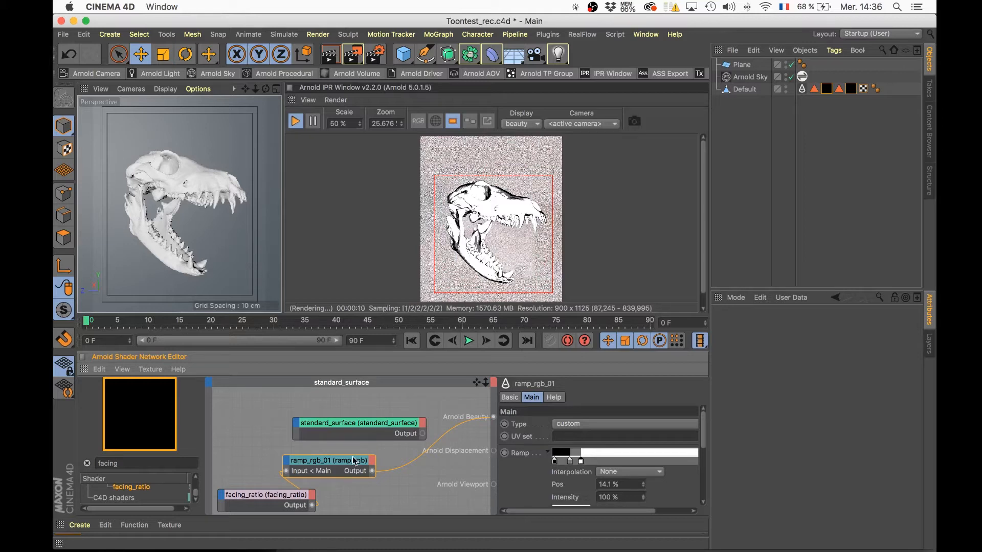
drag(569, 464, 565, 464)
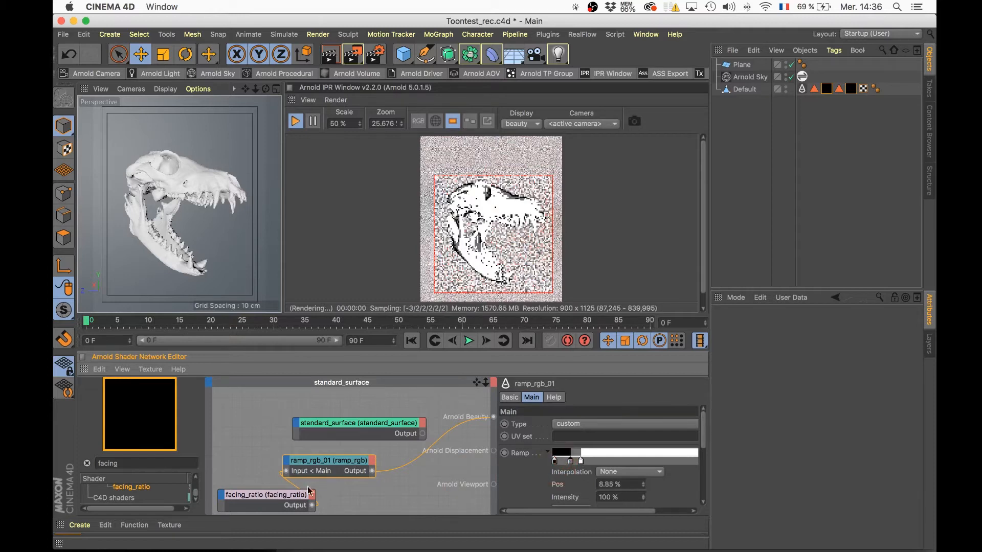
Step: Connect the ramp_rgb output to the Base Color of standard_surface and wire standard_surface back into Arnold Beauty
click(271, 496)
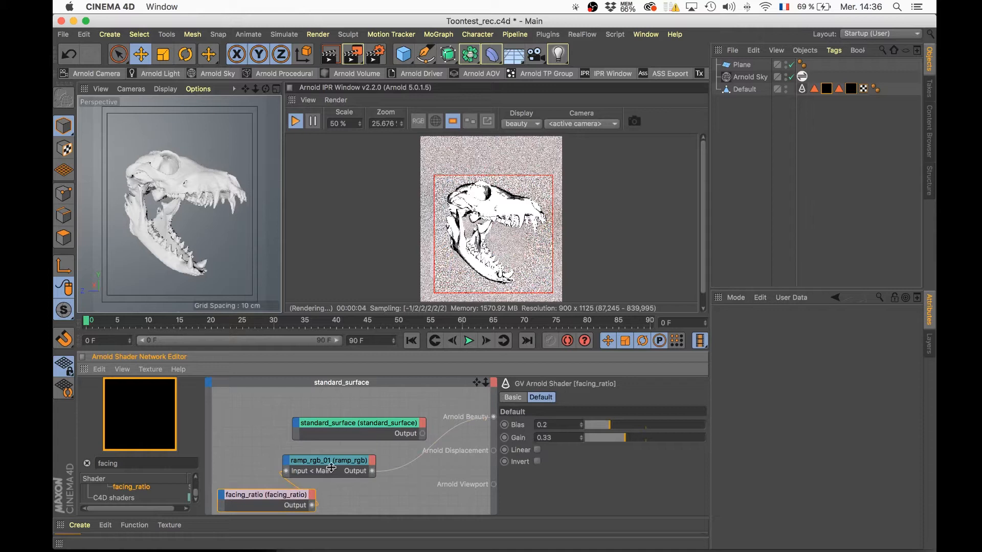
drag(373, 471, 316, 431)
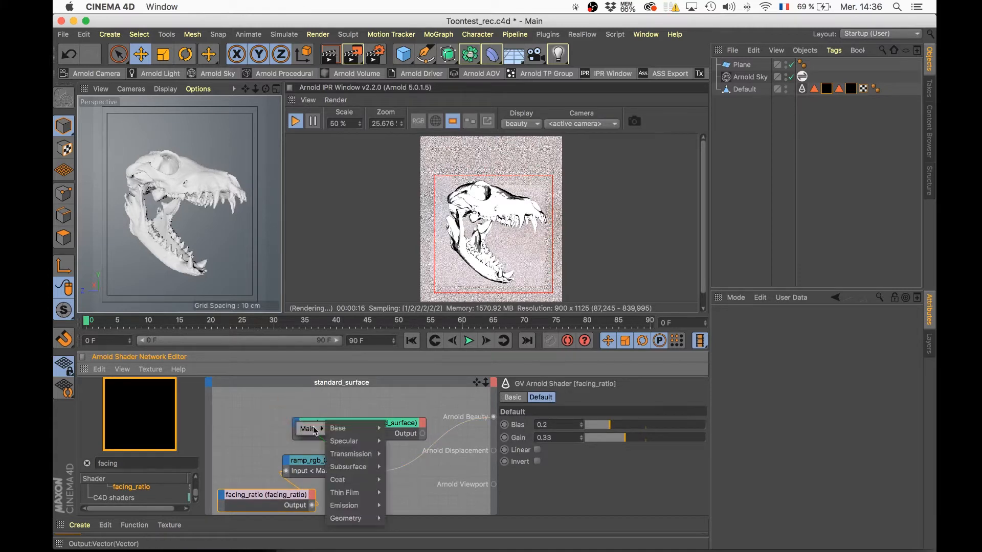
mouse_move(343, 429)
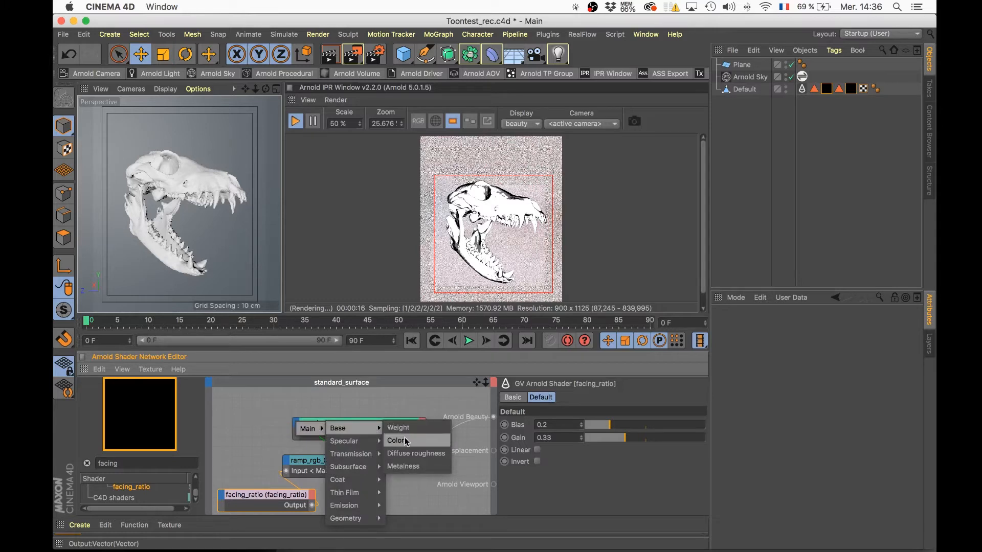
click(407, 440)
drag(424, 434, 494, 421)
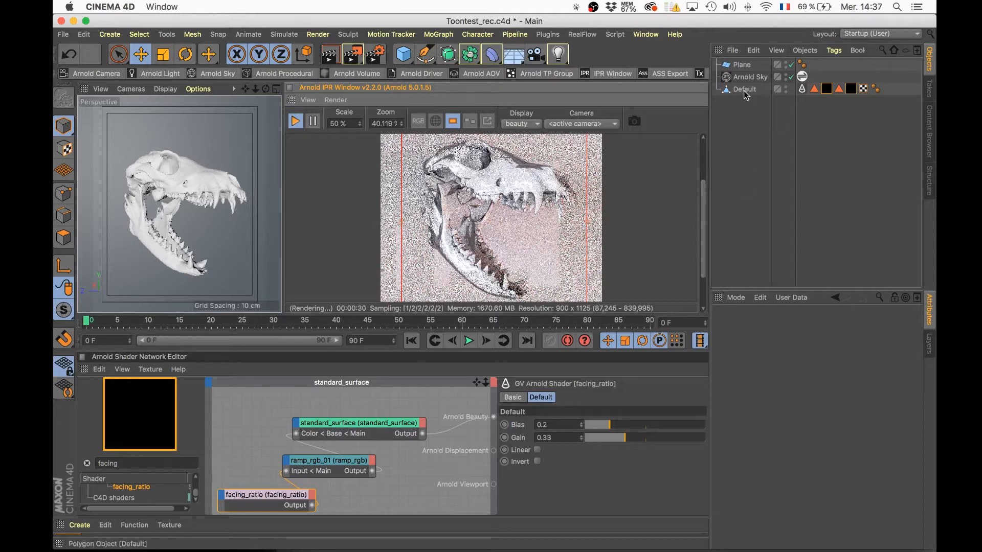
Step: Show the skull's Arnold Parameters tag settings and expand the Transmission section of the standard_surface shader
click(803, 89)
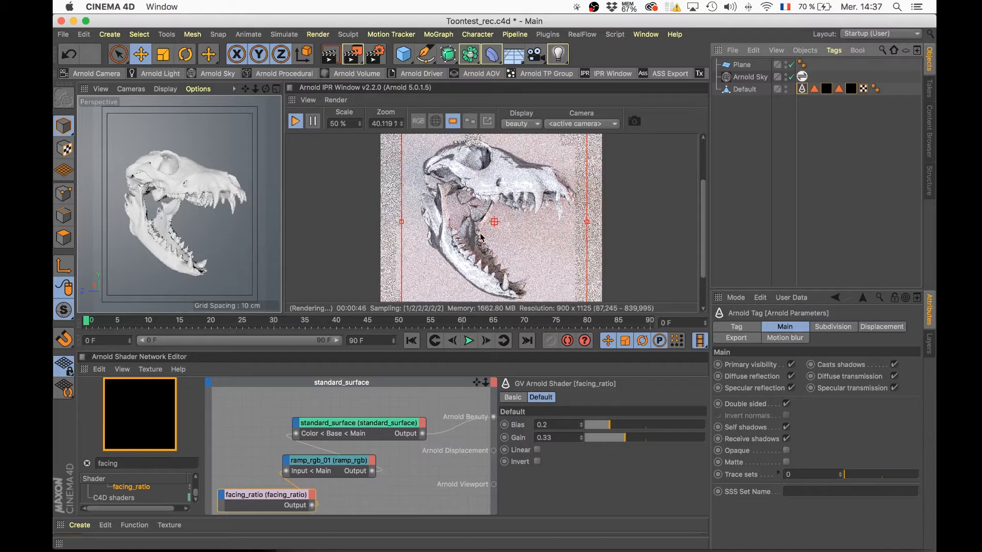
click(353, 426)
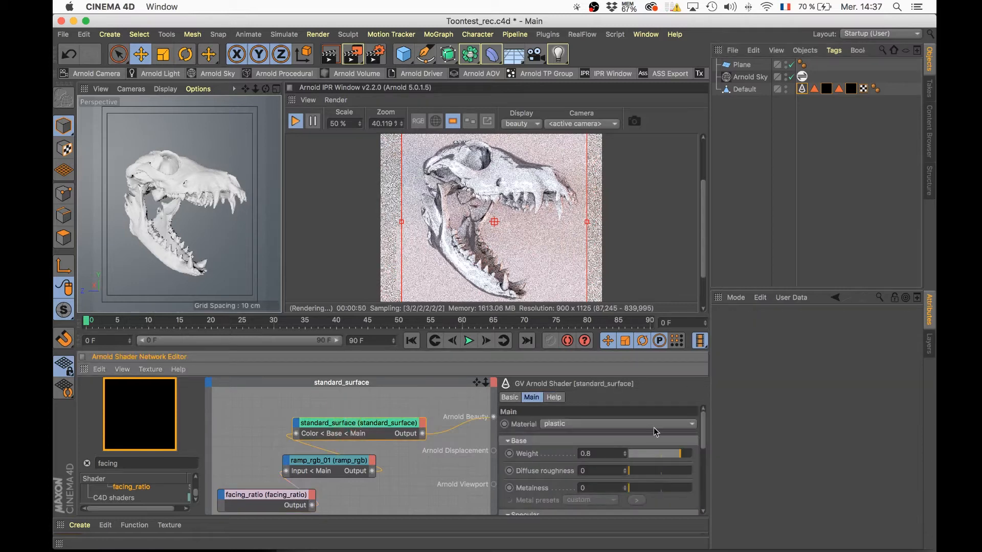
drag(702, 428, 697, 483)
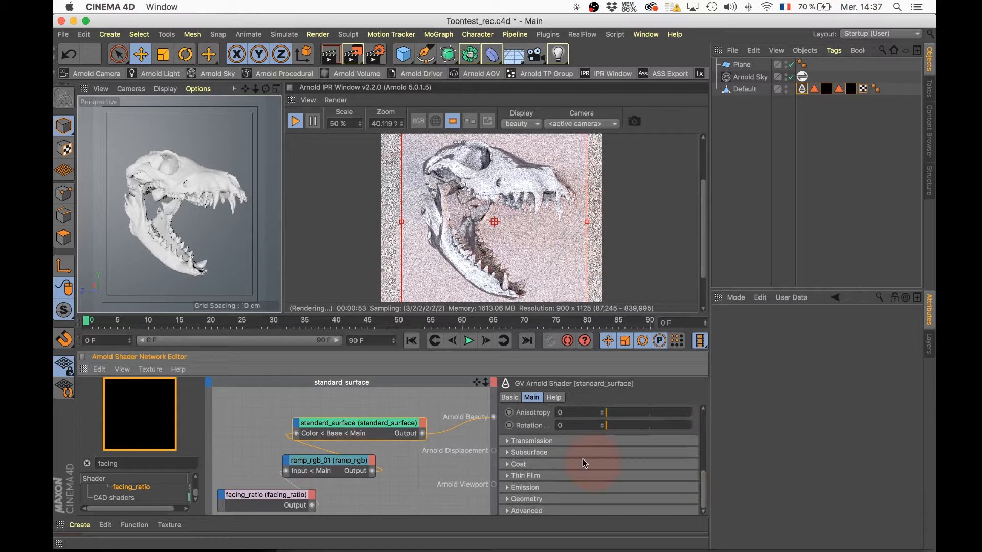
click(508, 441)
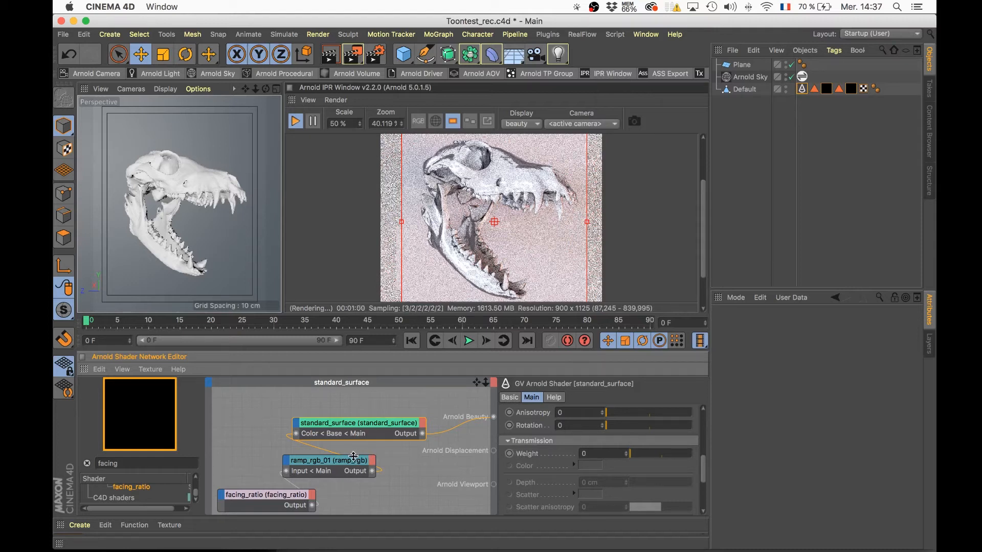
Step: Make room beside standard_surface and add a ramp_float and a color_correct shader to the network
drag(357, 435, 376, 427)
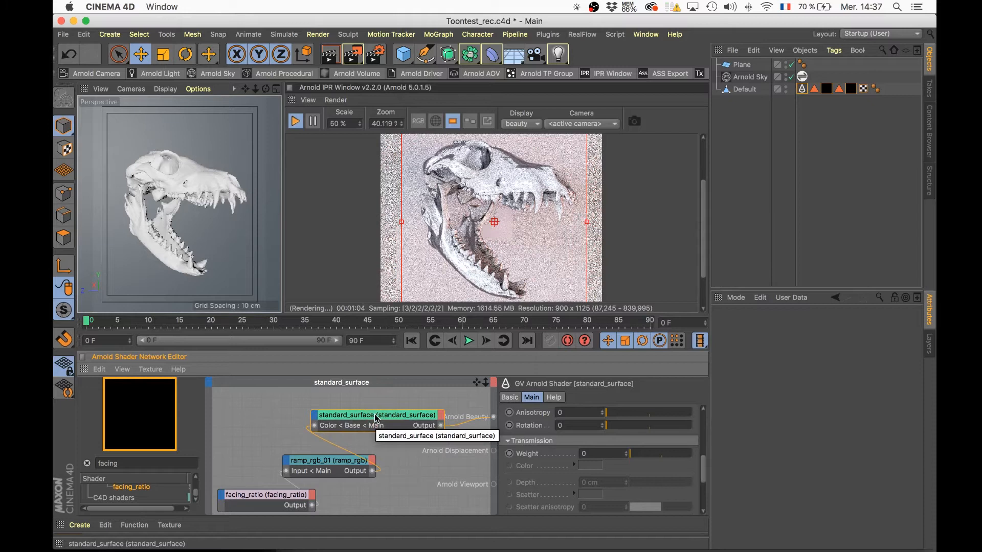
double_click(162, 463)
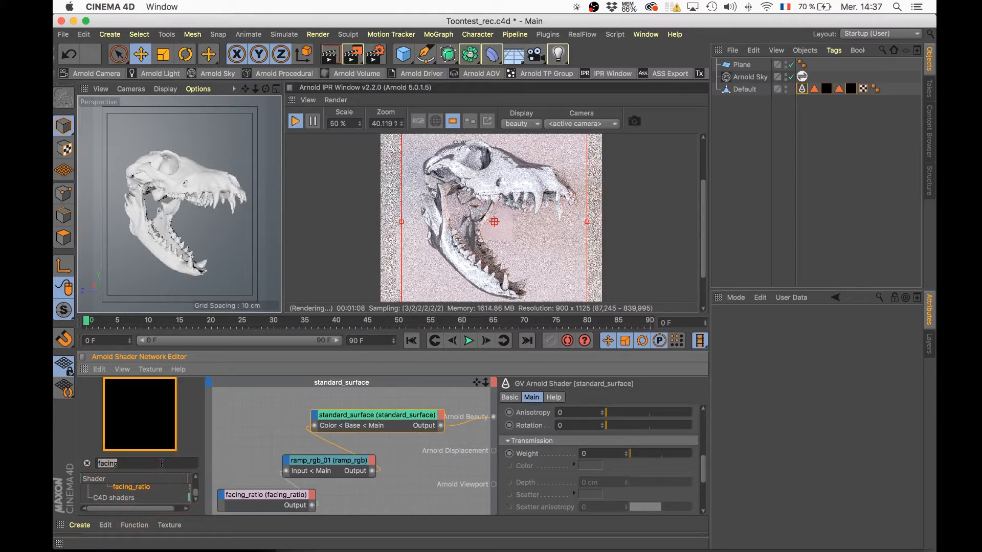
text(ramp)
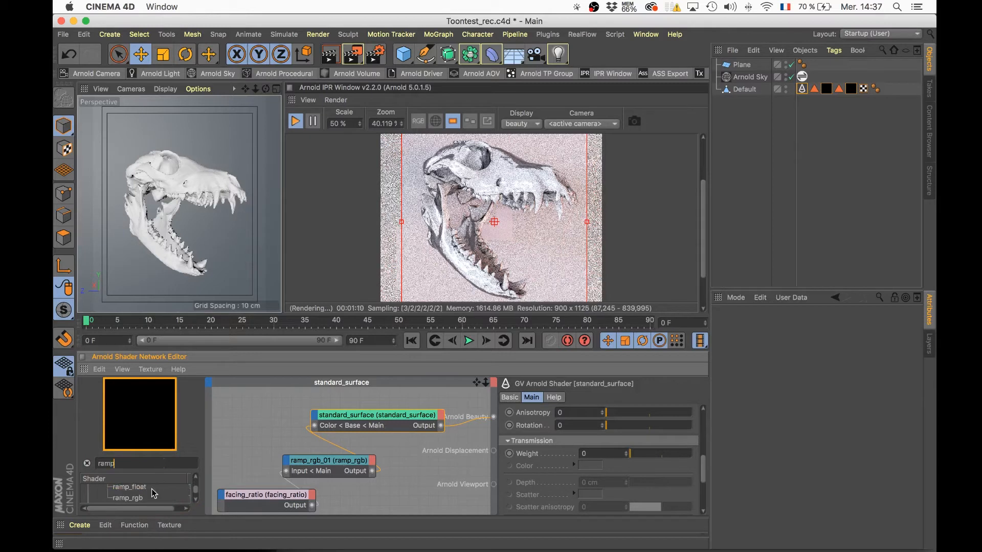
drag(143, 491, 233, 437)
double_click(158, 464)
text(color)
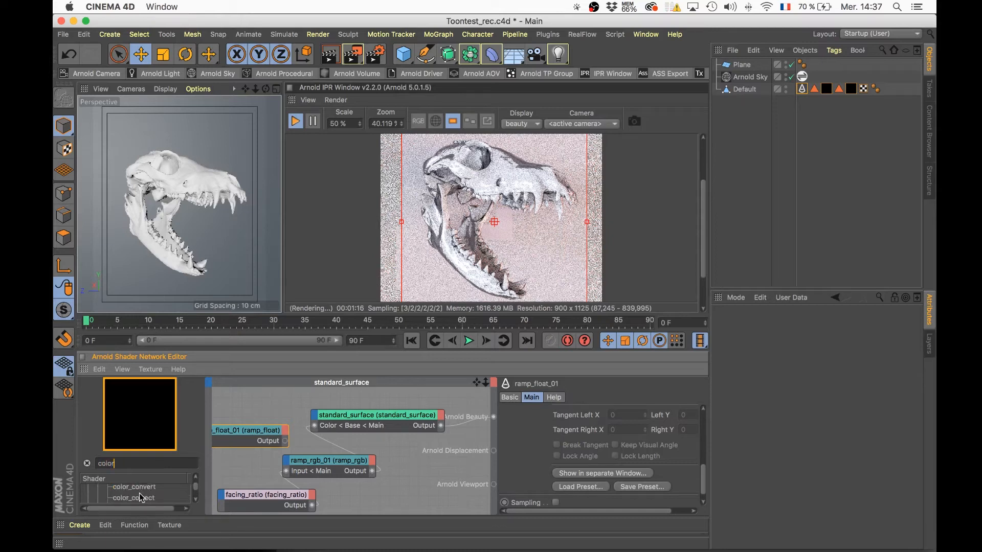
drag(236, 441, 258, 405)
drag(486, 382, 495, 381)
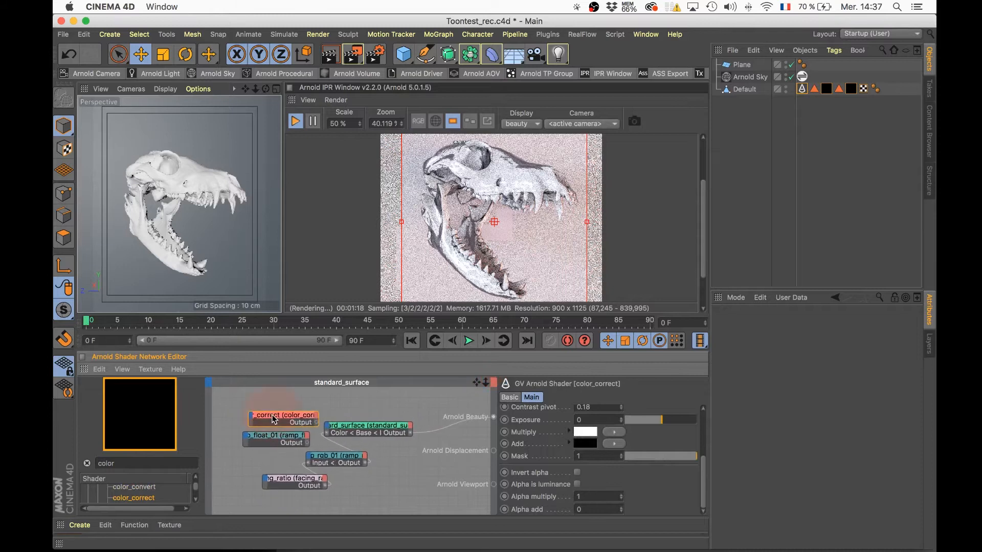
Step: Connect the ramp_rgb output to the Input of ramp_float and the ramp_float output to the Input of color_correct
drag(362, 502, 246, 441)
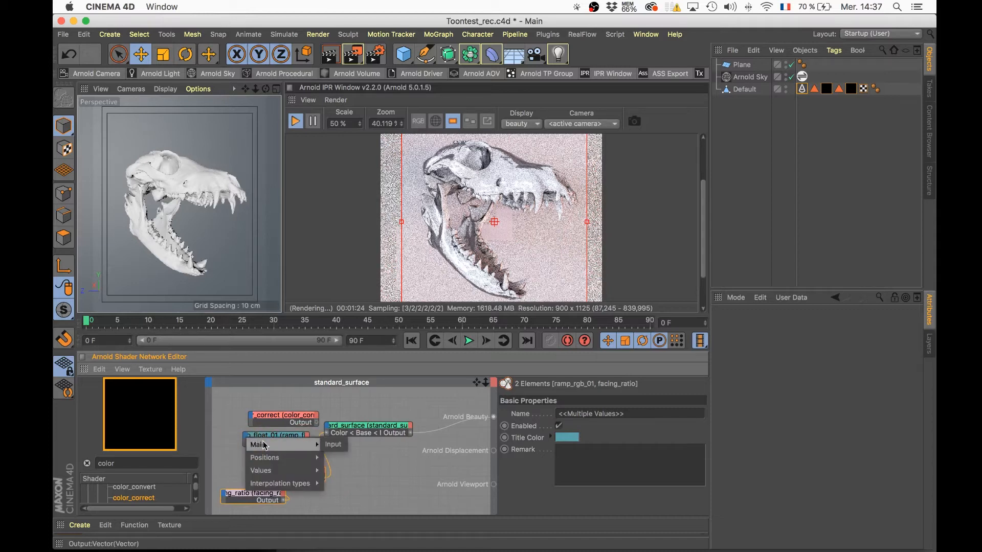
click(332, 445)
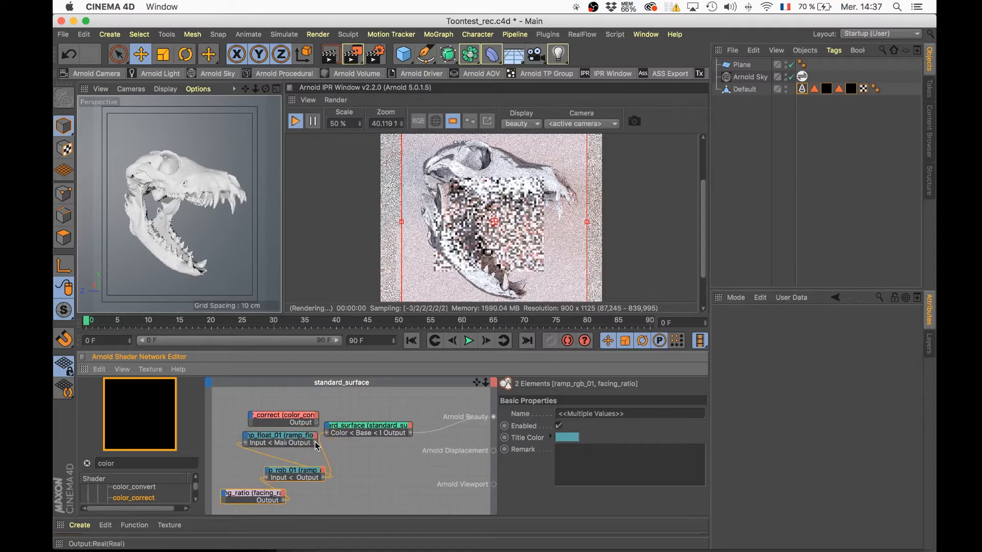
drag(316, 443, 254, 419)
mouse_move(264, 424)
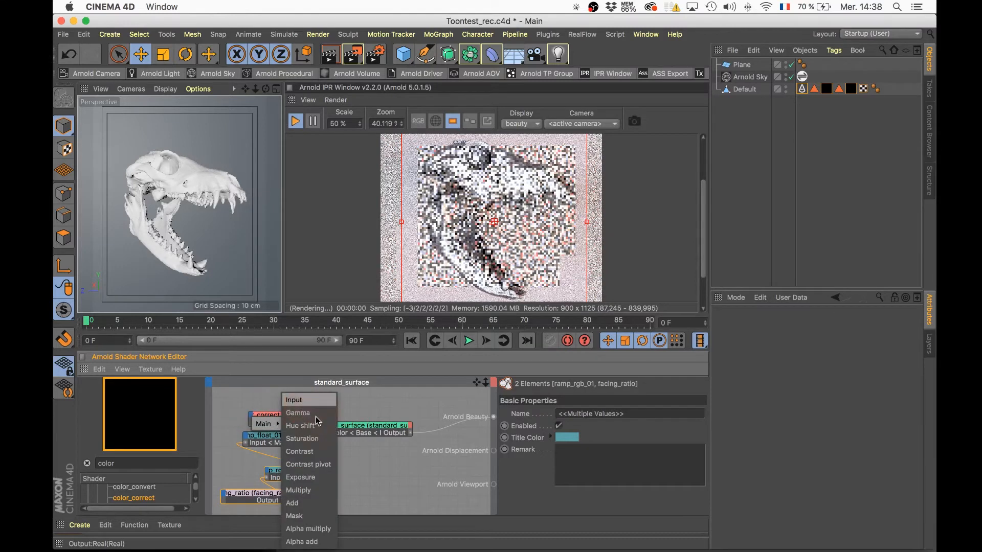
click(302, 401)
Step: Wire color_correct into Arnold Beauty to preview it and set its Saturation to 0
drag(322, 423, 493, 418)
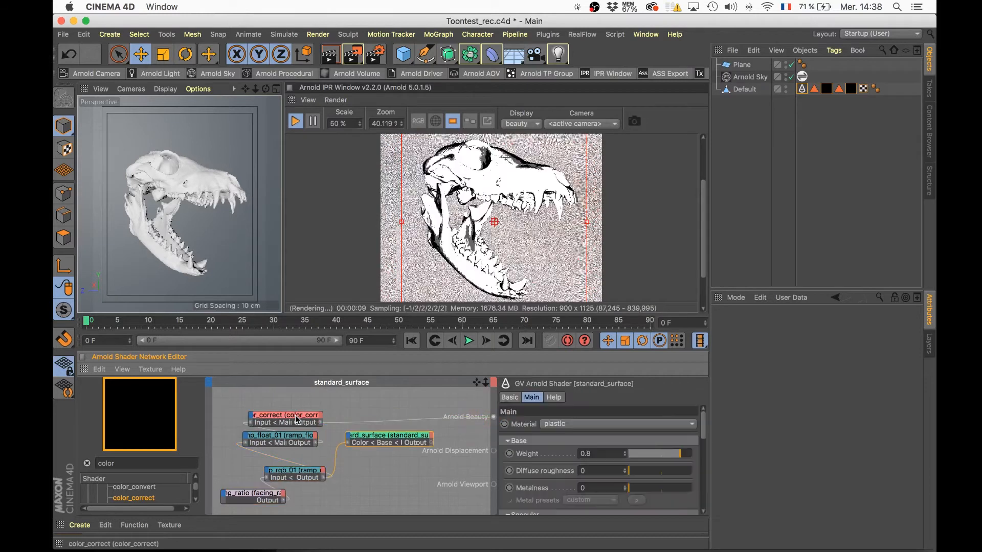
click(286, 416)
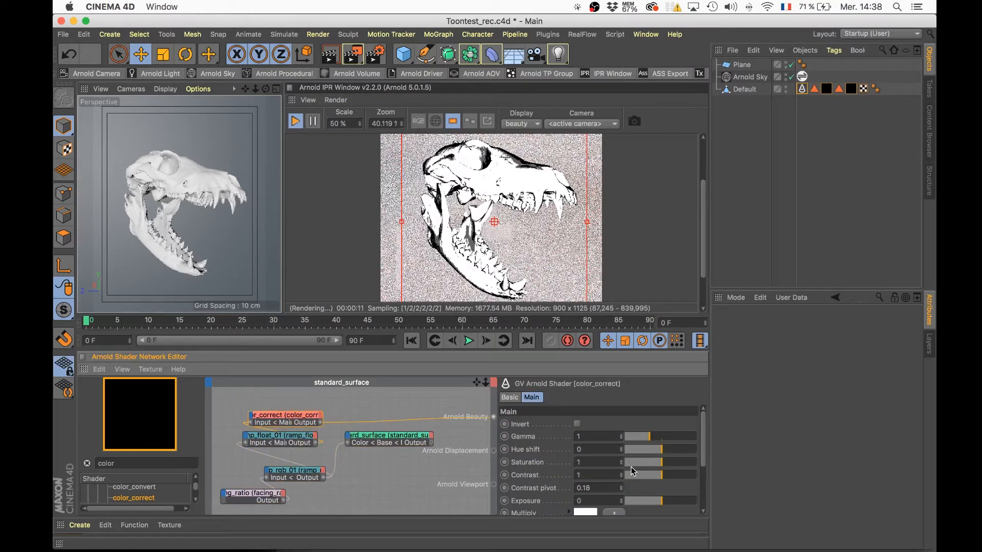
drag(633, 464, 625, 466)
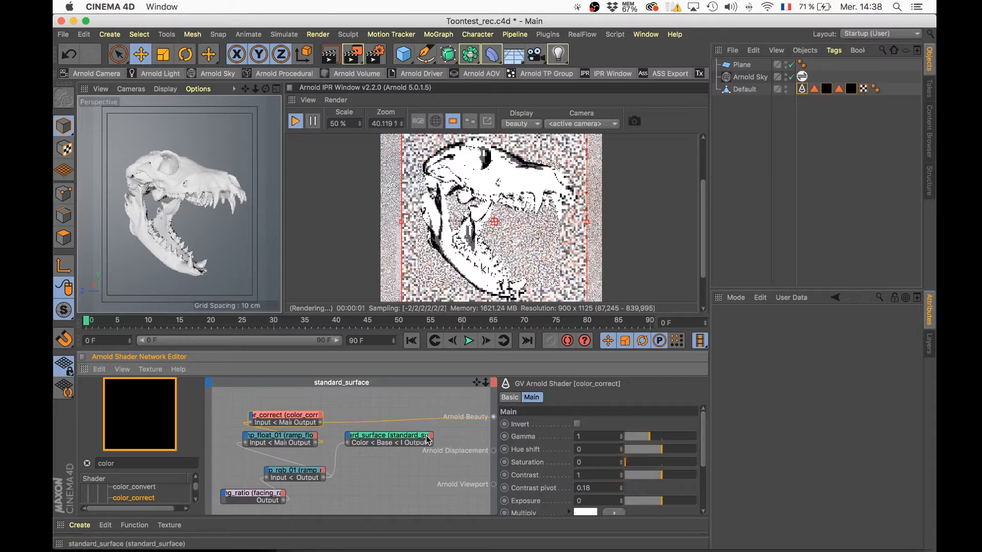
Step: Examine the ramp curve of the ramp_float shader up to its end point
click(300, 437)
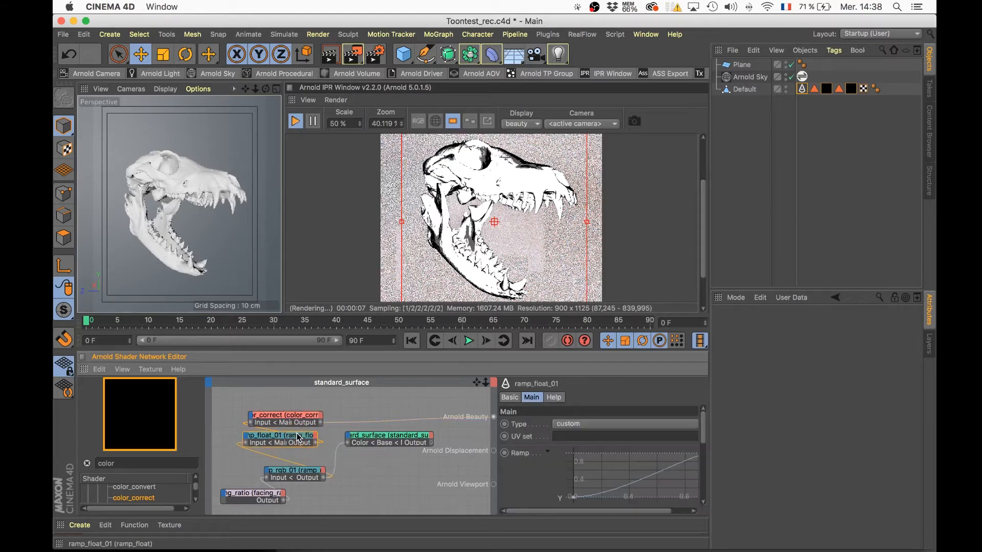
drag(615, 511, 652, 511)
drag(693, 456, 701, 432)
Step: Connect the color_correct output to the Transmission Weight of standard_surface and wire standard_surface back into Arnold Beauty
drag(320, 426, 349, 440)
mouse_move(404, 468)
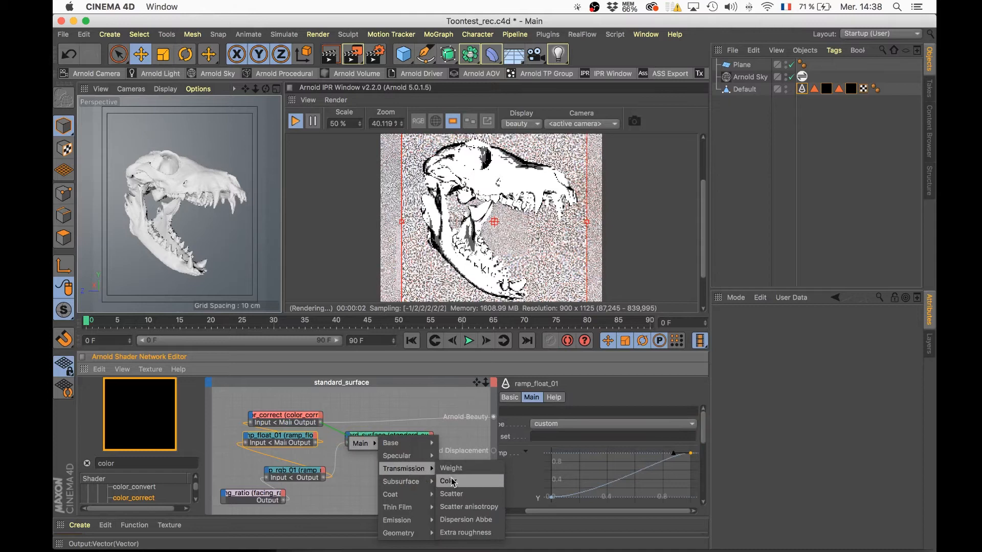
click(450, 469)
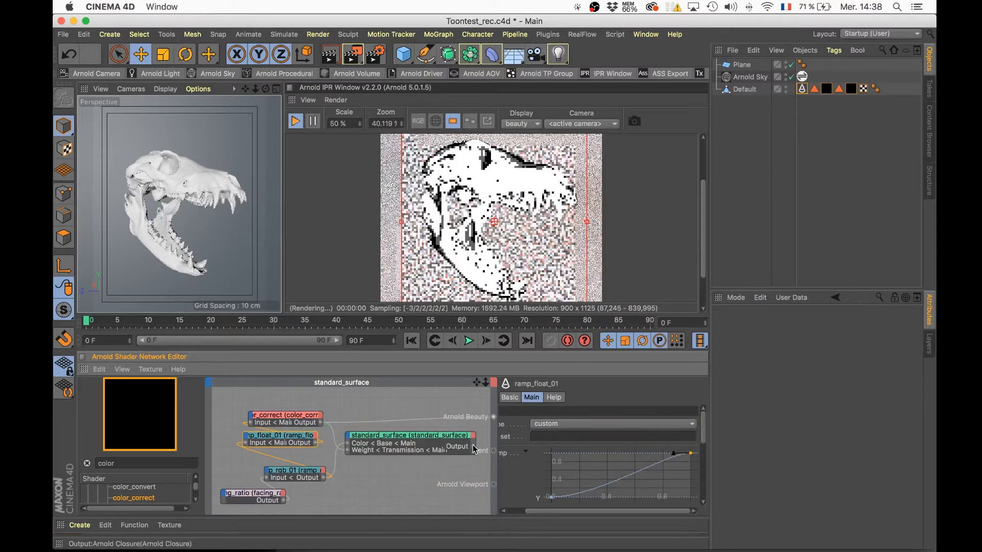
drag(475, 450, 495, 418)
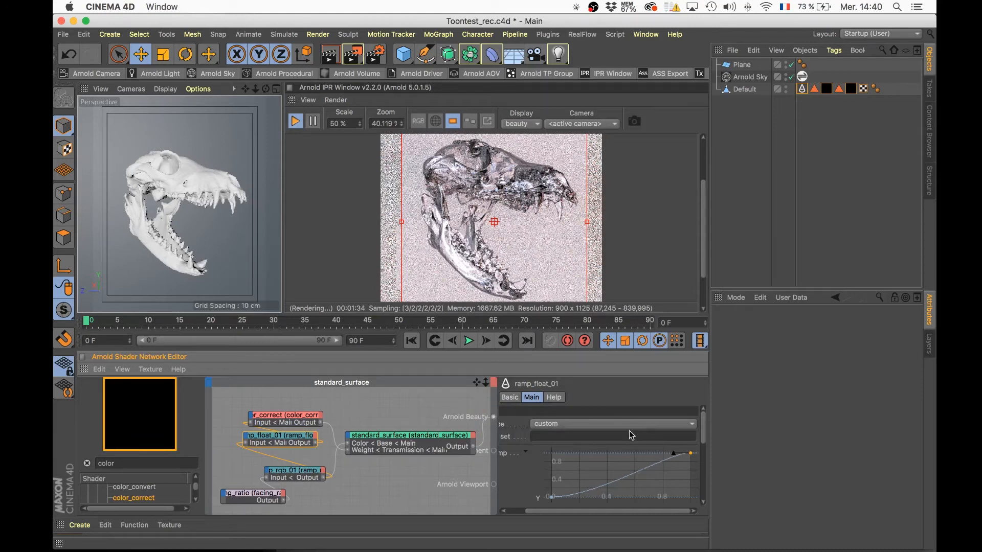
Step: Set the Specular IOR of the standard_surface shader to 0
click(416, 433)
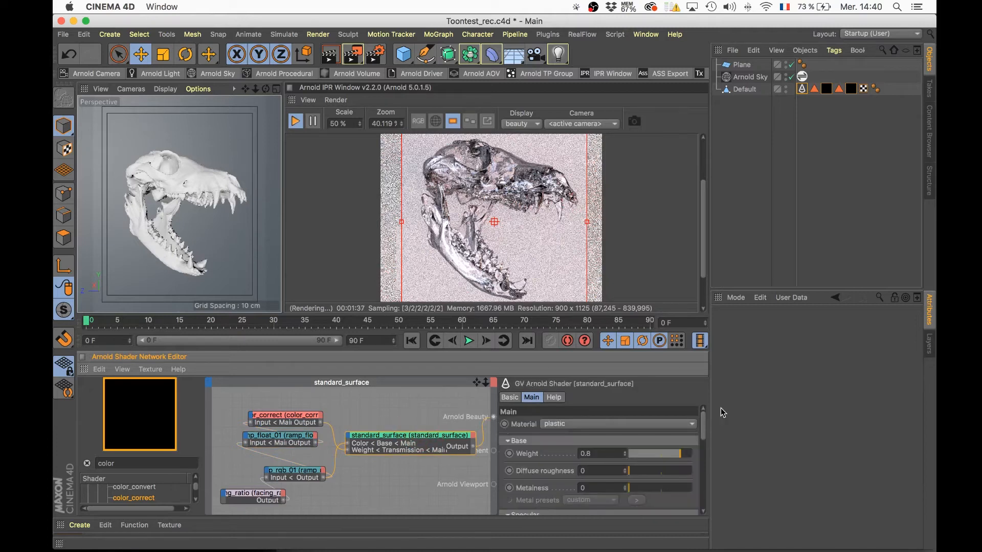
drag(708, 427, 704, 452)
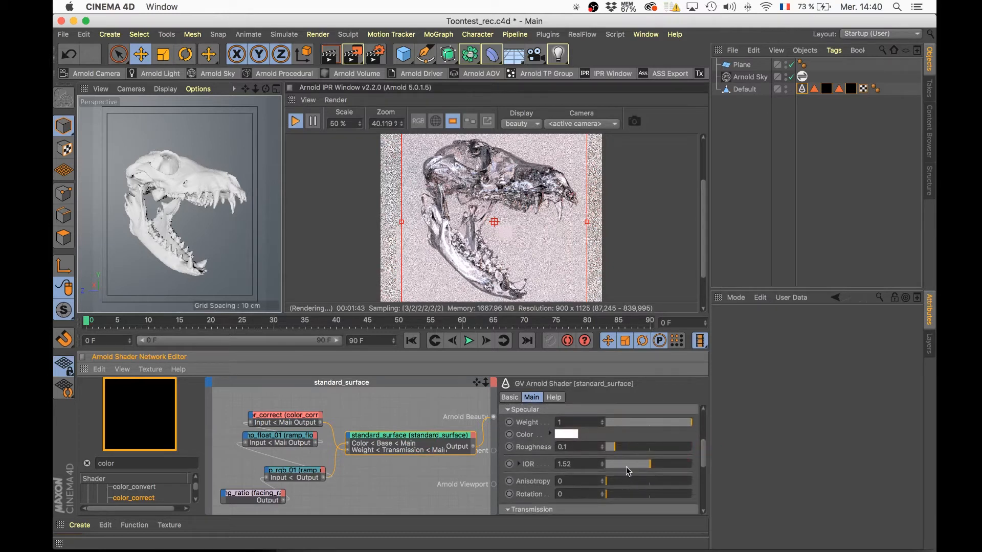
drag(617, 466, 597, 466)
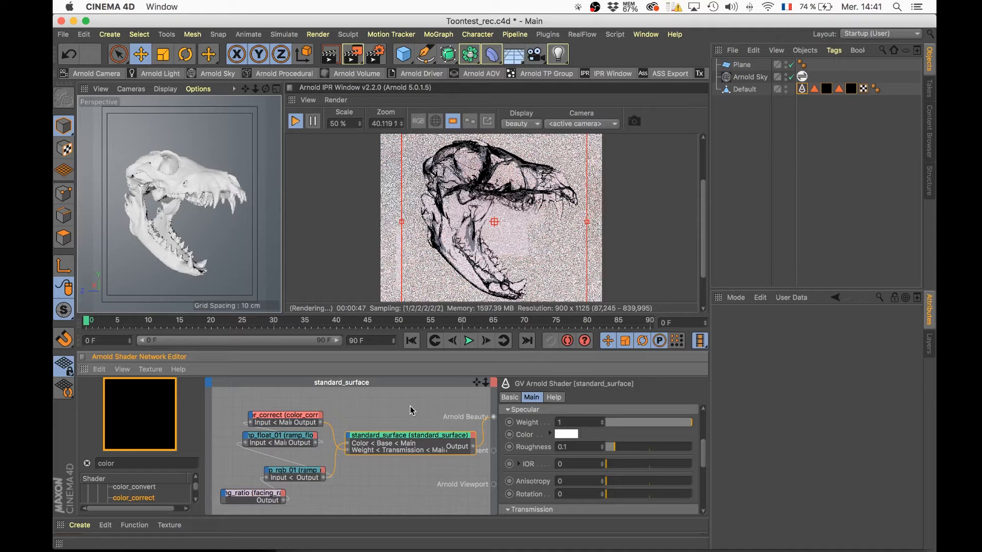
Step: Shift the grey and white knots of ramp_rgb closer to the black one, placing the white knot at 11.8 %
click(289, 474)
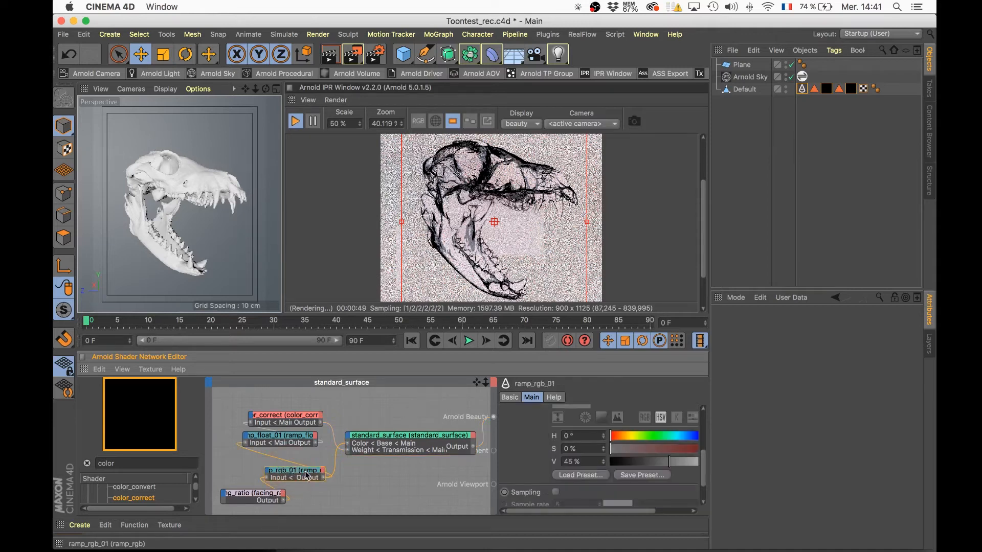
drag(704, 459, 702, 418)
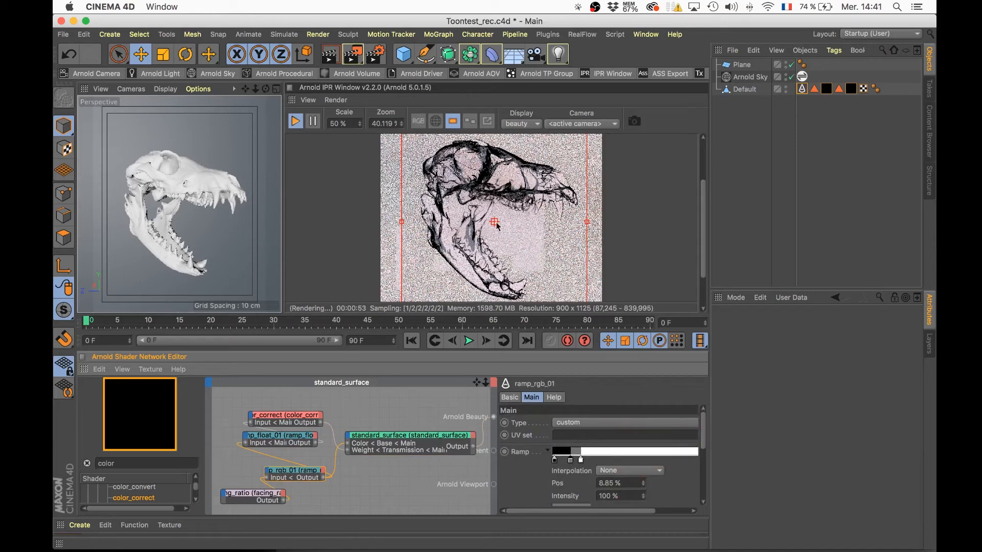
click(571, 463)
drag(571, 463, 578, 463)
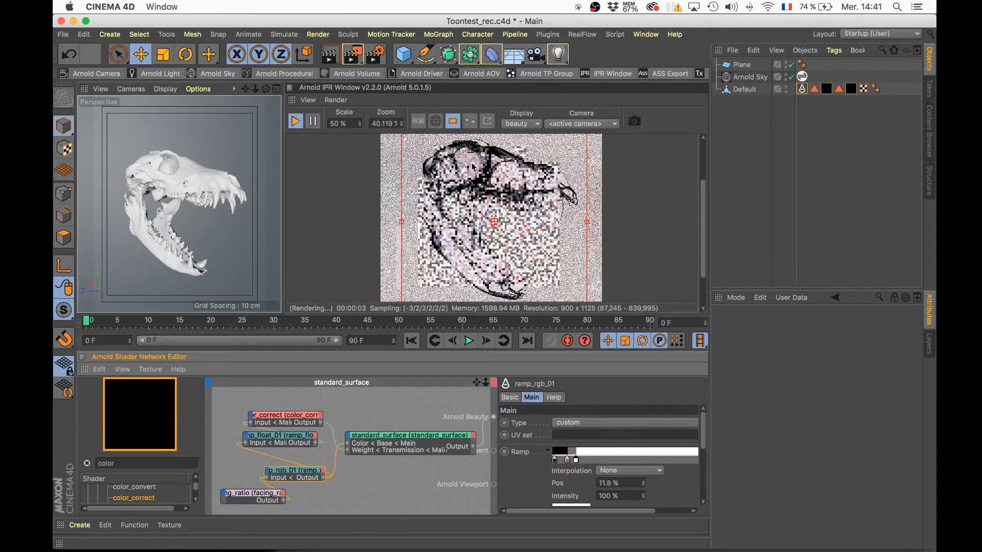
Step: Reveal the material list and rename the skull's material to "Toon shader"
drag(201, 517, 198, 468)
double_click(71, 521)
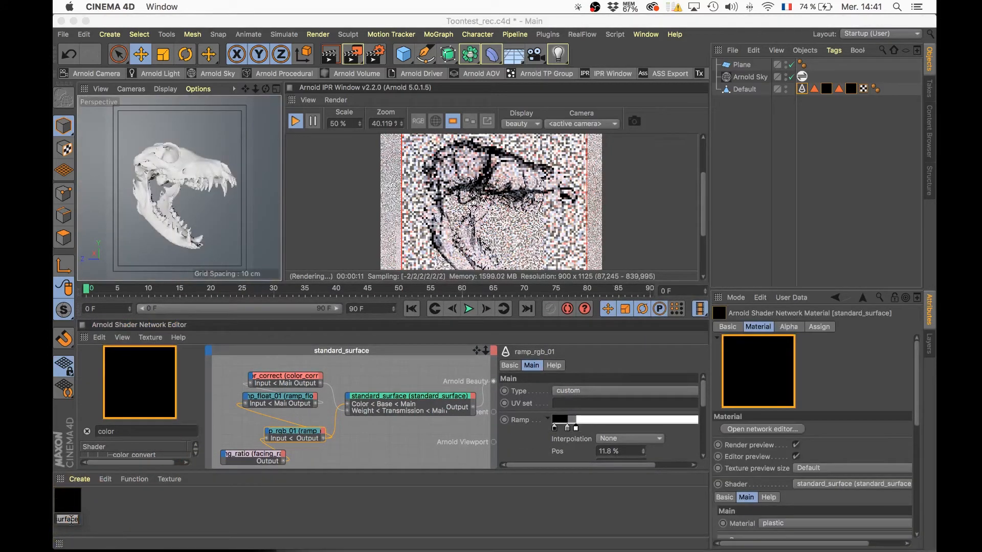
text(Toon)
text( shader)
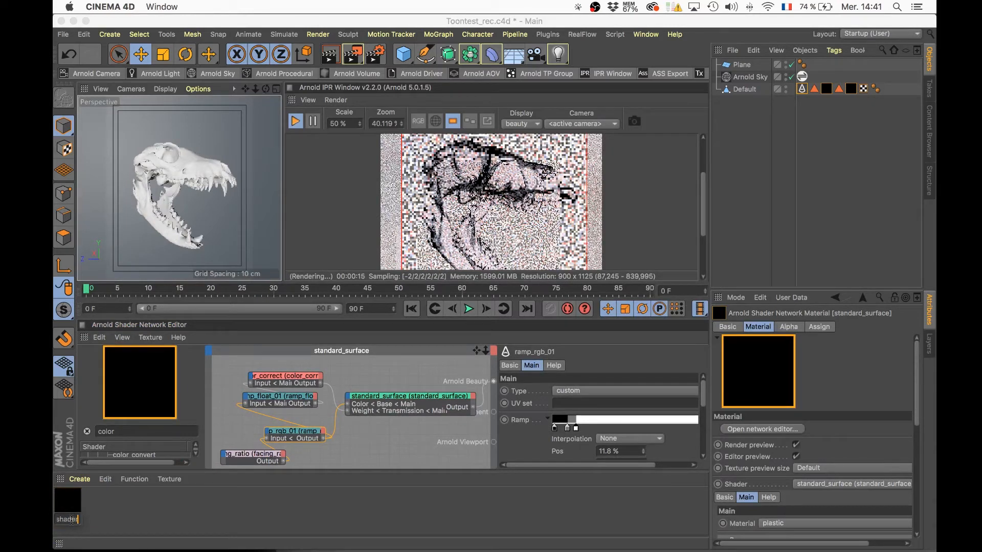
key(Return)
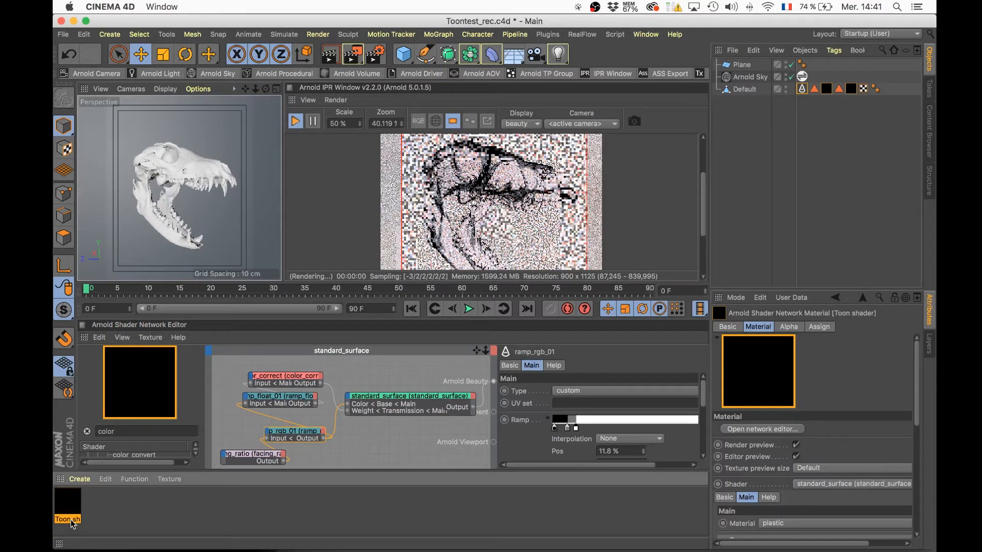
Step: Create a new Arnold standard_surface material and assign it to the skull's two texture tags
click(82, 481)
mouse_move(124, 392)
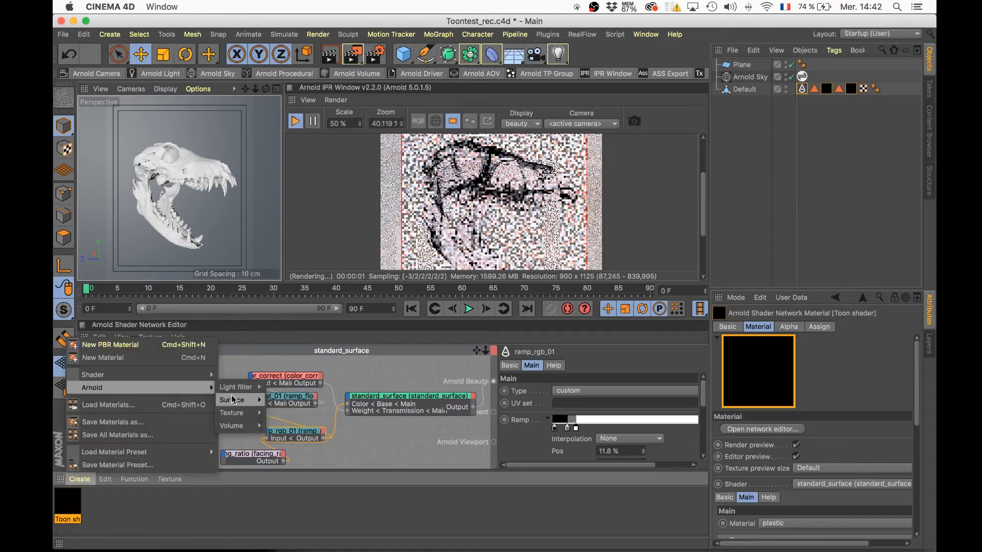
mouse_move(233, 401)
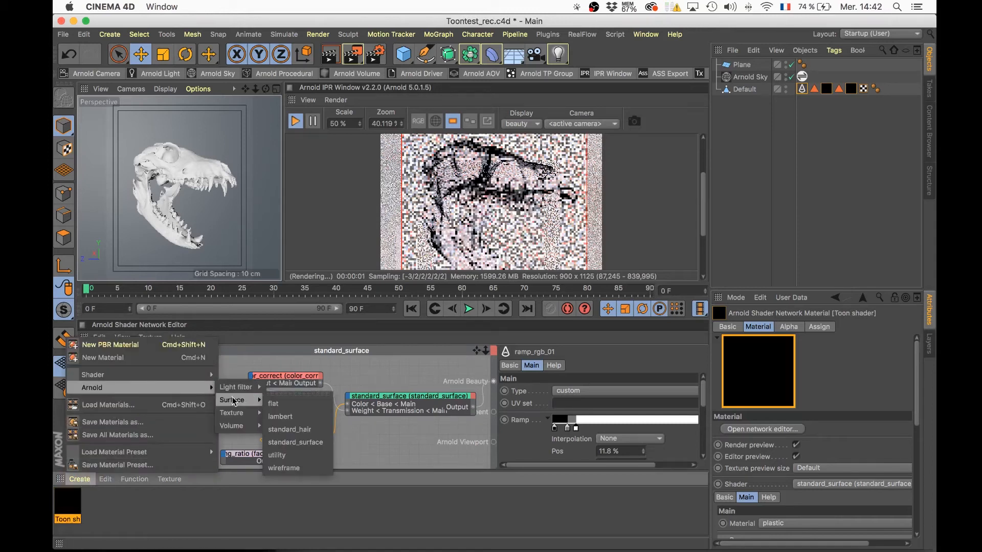
click(294, 442)
drag(67, 502, 829, 91)
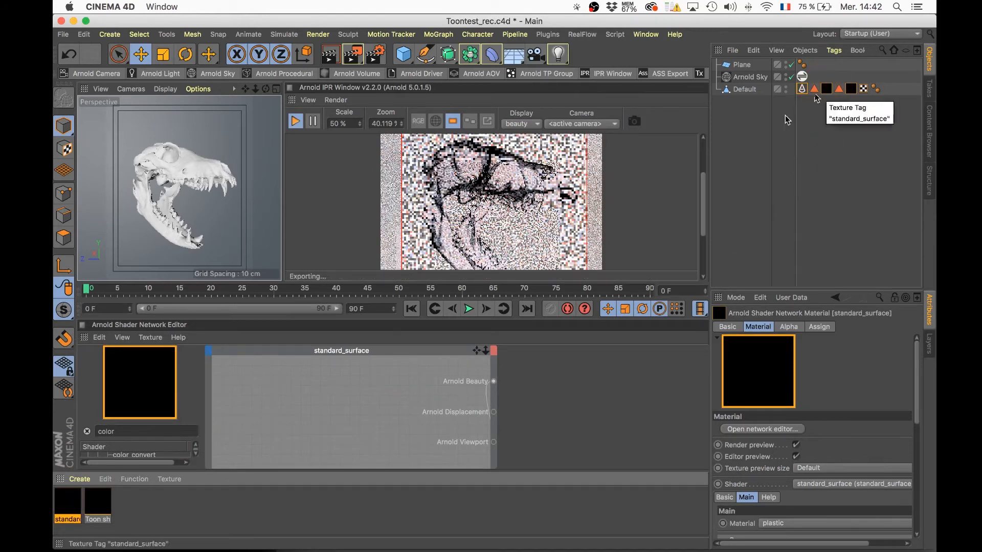
drag(58, 514, 853, 93)
drag(102, 495, 855, 93)
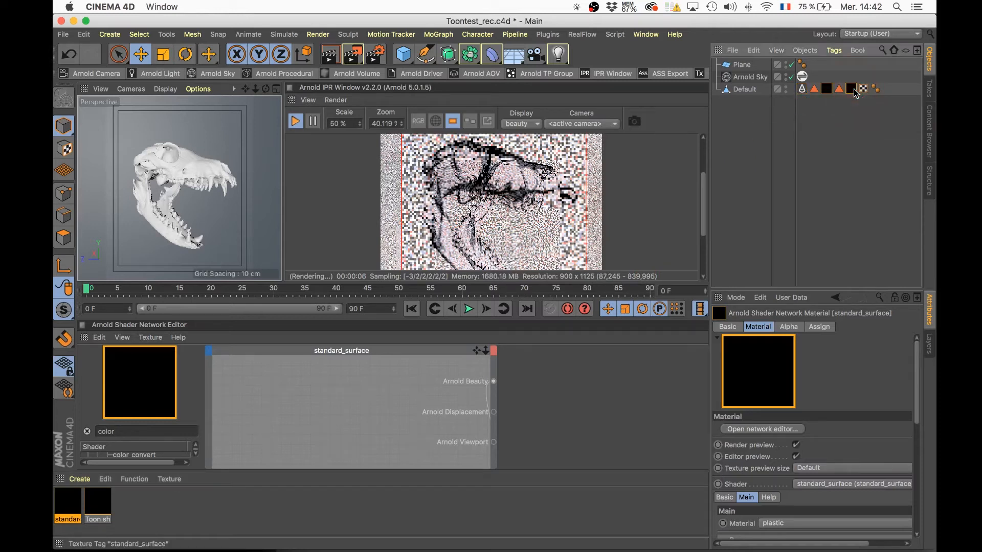
click(855, 92)
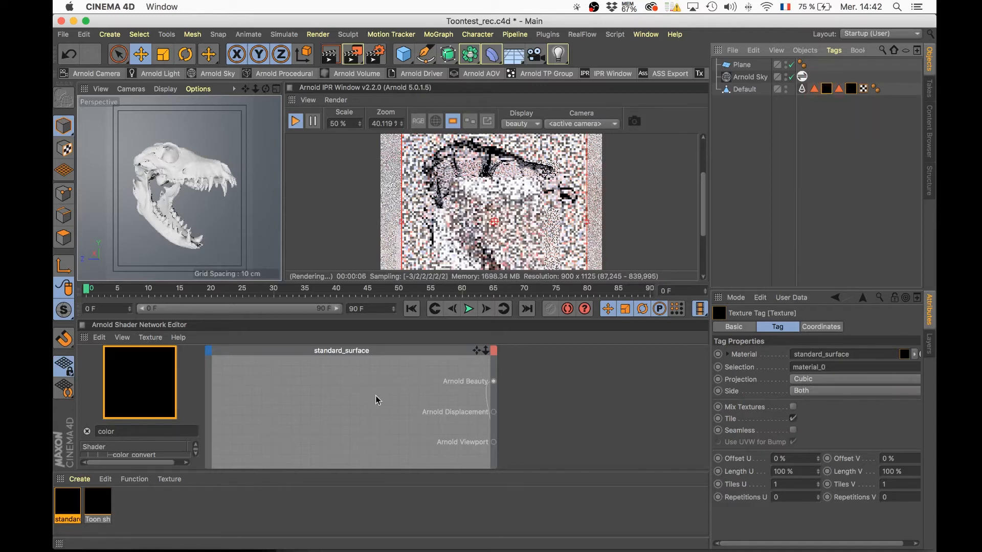
Step: Add the Toon shader material as a reference node to the new standard_surface network and arrange the two nodes
drag(461, 282, 411, 308)
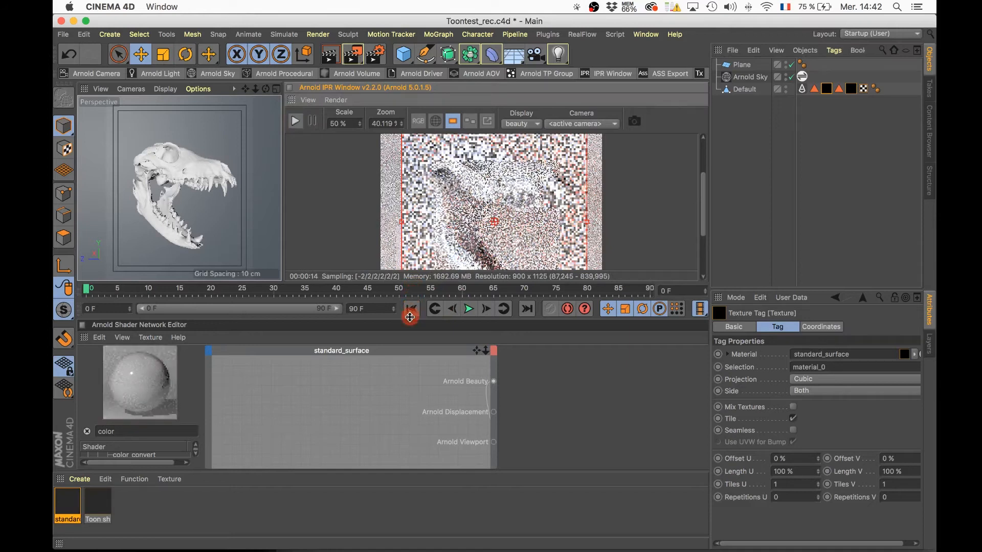
drag(93, 510, 269, 409)
mouse_move(318, 471)
mouse_down()
mouse_move(317, 499)
mouse_move(318, 486)
mouse_up()
drag(305, 416, 327, 400)
drag(477, 361, 496, 357)
drag(325, 374, 398, 423)
click(376, 466)
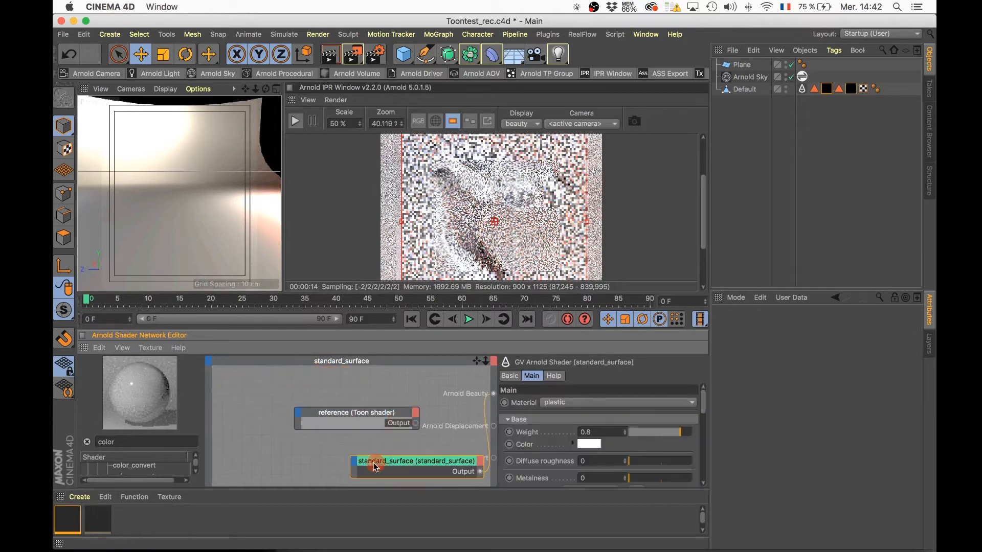
Step: Add a mix_shader node to the standard_surface network and arrange it beside the Toon shader reference and standard_surface nodes
drag(376, 465, 315, 465)
click(135, 443)
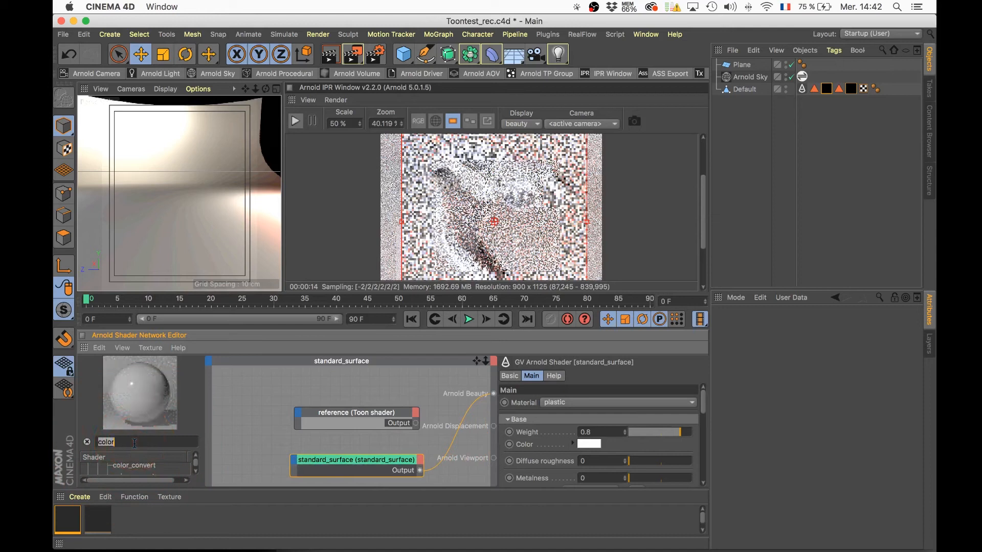
text(mix)
drag(131, 469, 451, 387)
drag(347, 397, 280, 495)
drag(347, 423, 258, 398)
click(345, 398)
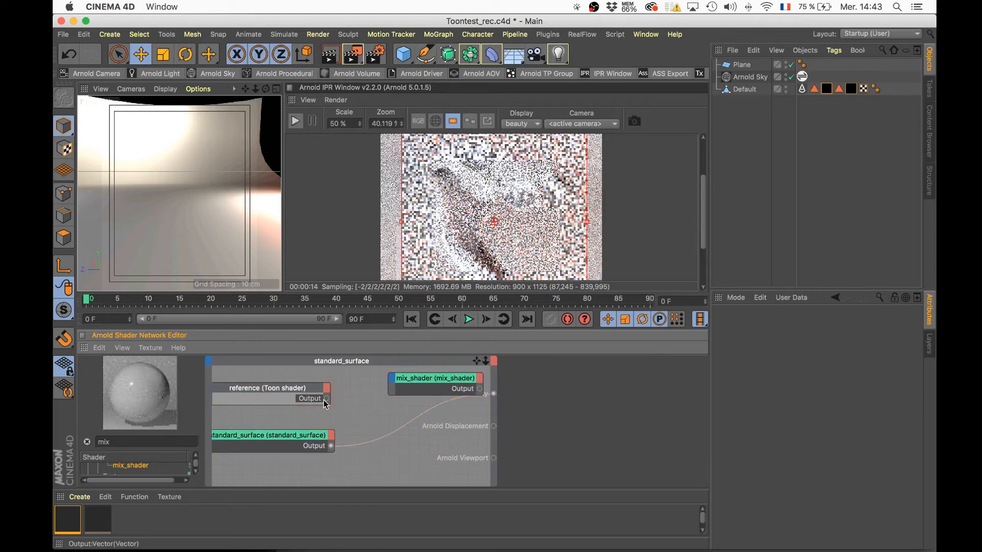
Step: Connect the Toon shader reference to the mix_shader's Shader 1 input and standard_surface to Shader 2
drag(327, 399, 397, 383)
mouse_move(407, 387)
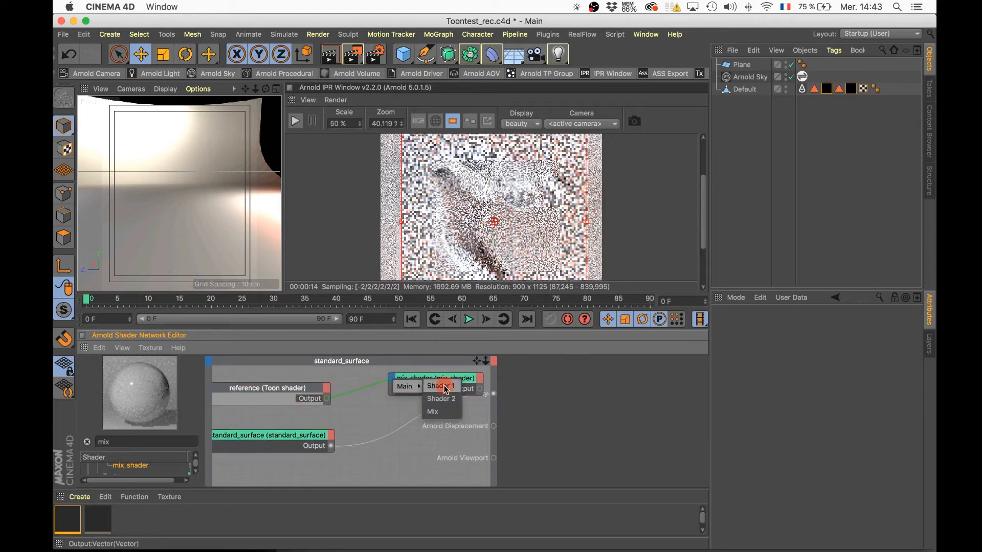
click(441, 387)
drag(331, 446, 394, 381)
mouse_move(405, 386)
click(434, 395)
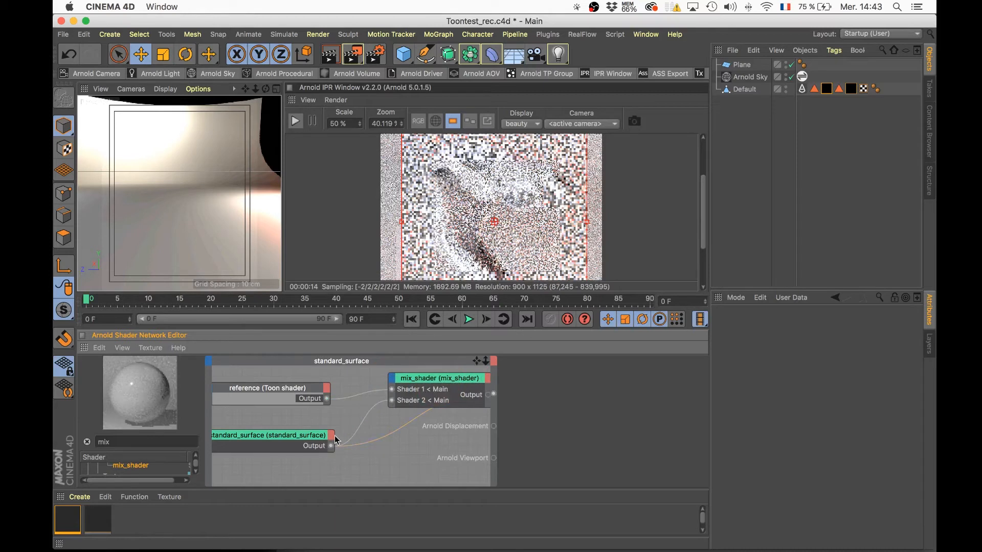
drag(421, 379, 387, 391)
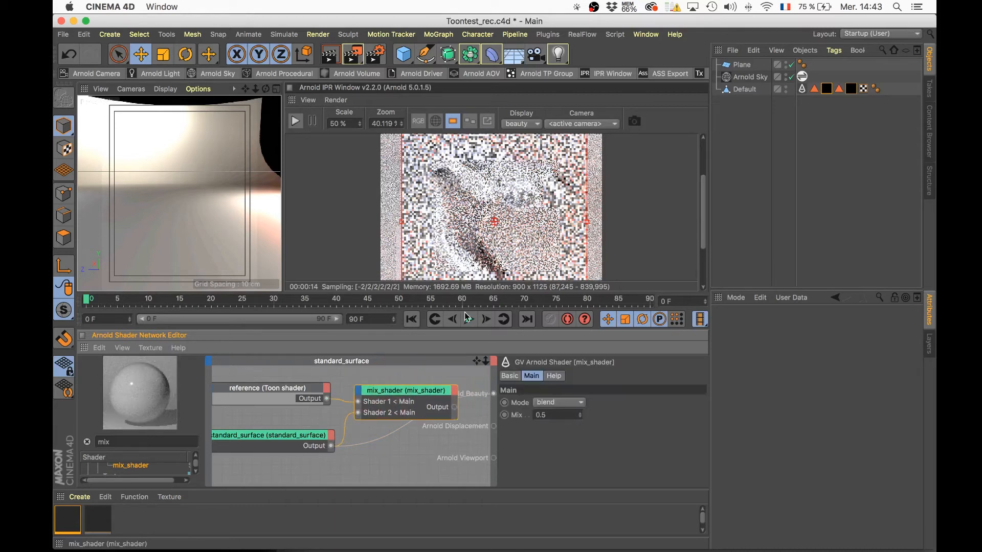
Step: Start the Arnold IPR render and limit the render region to the skull's upper jaw and teeth
click(296, 123)
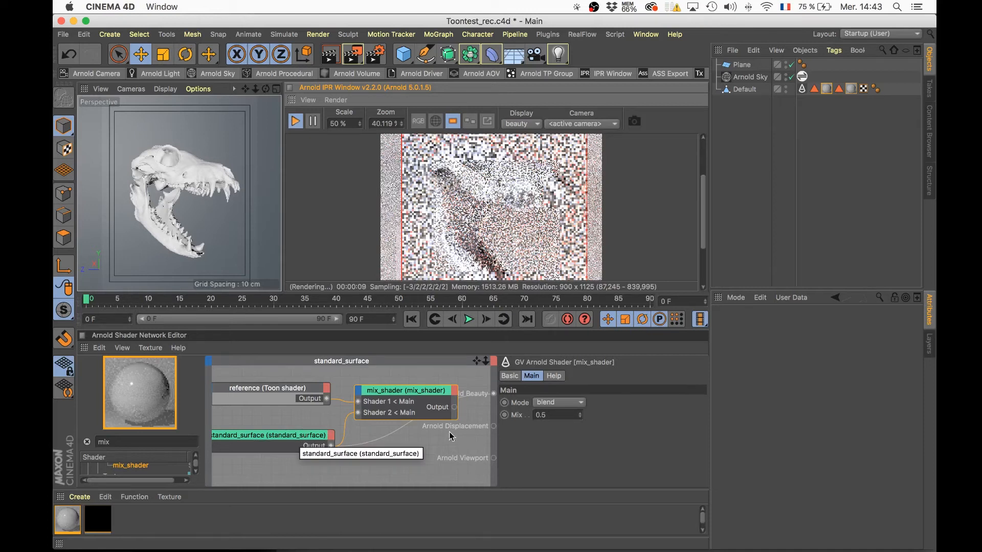
click(532, 332)
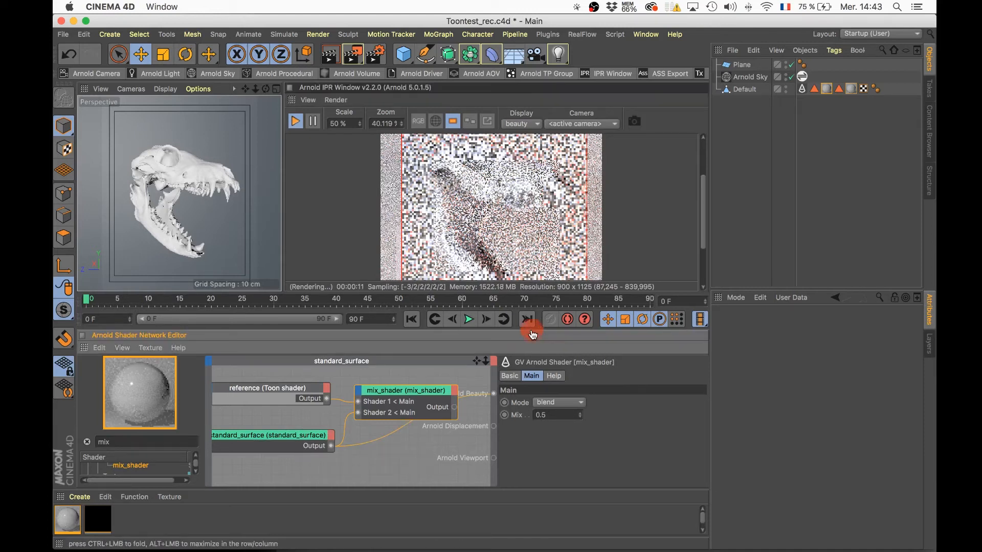
drag(532, 333, 532, 345)
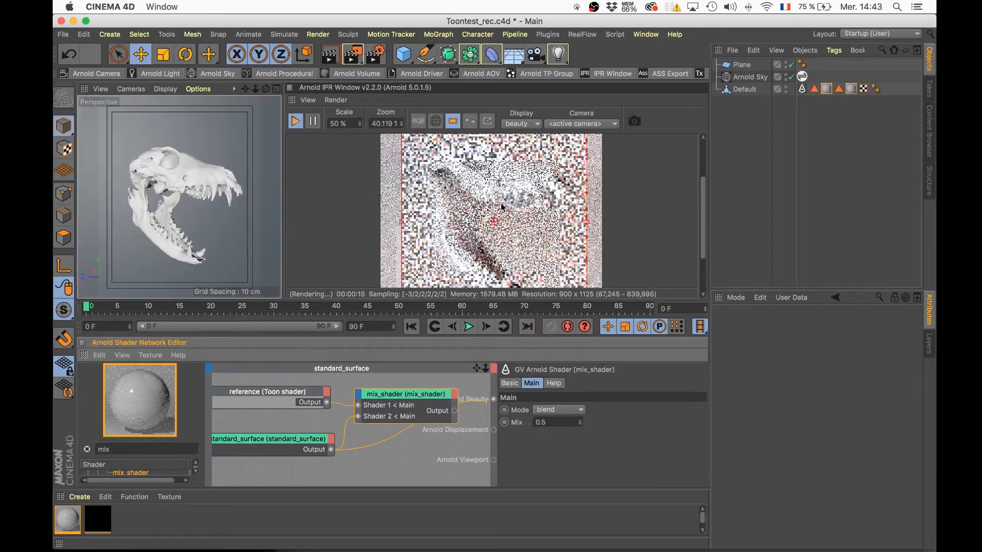
drag(466, 153, 586, 224)
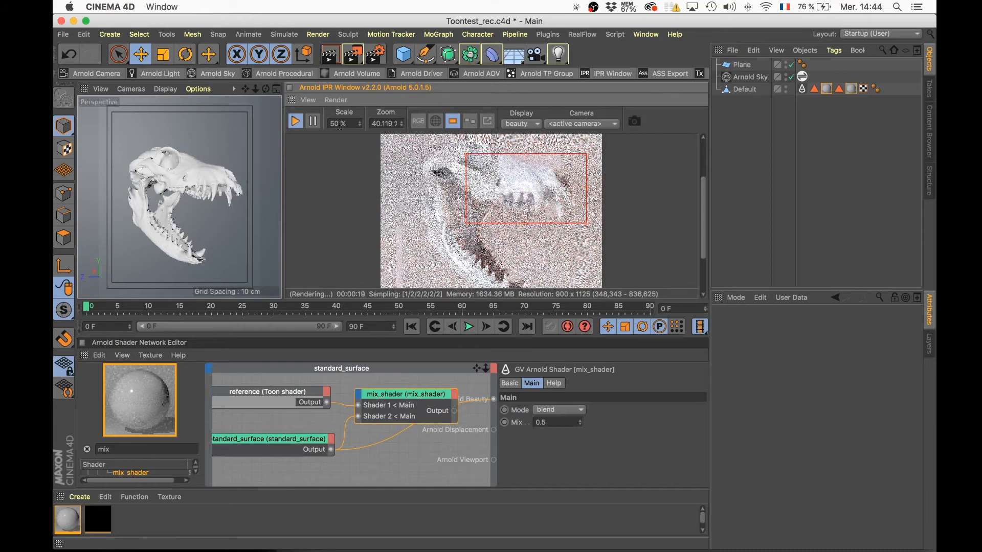
drag(352, 121, 323, 122)
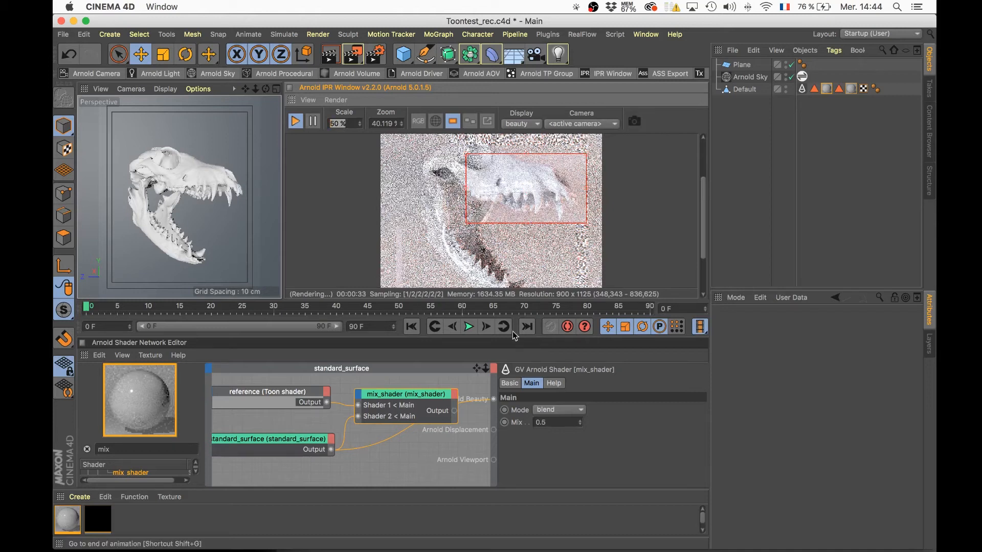
click(494, 363)
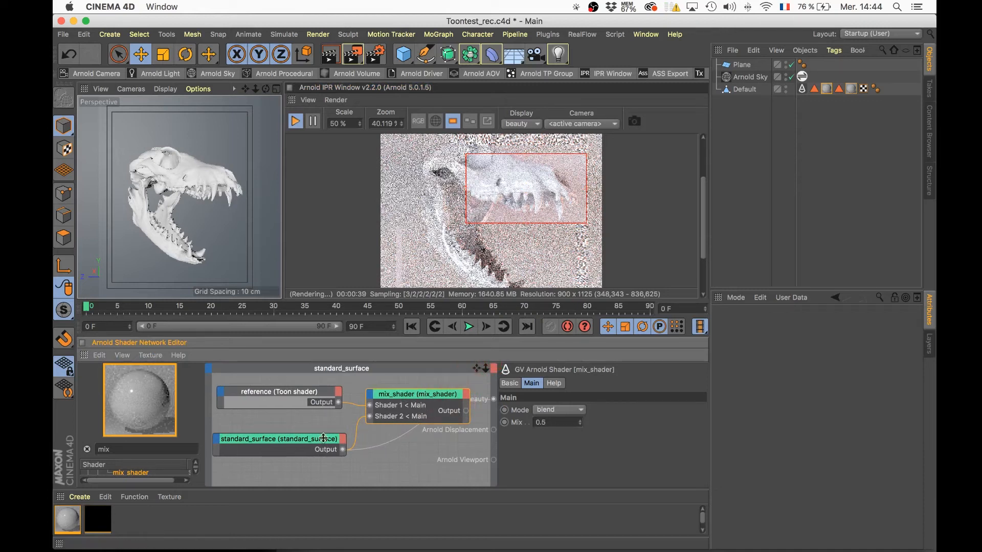
Step: Set the standard_surface node's specular weight to 0.4 and specular roughness to 0.17
drag(293, 466, 294, 466)
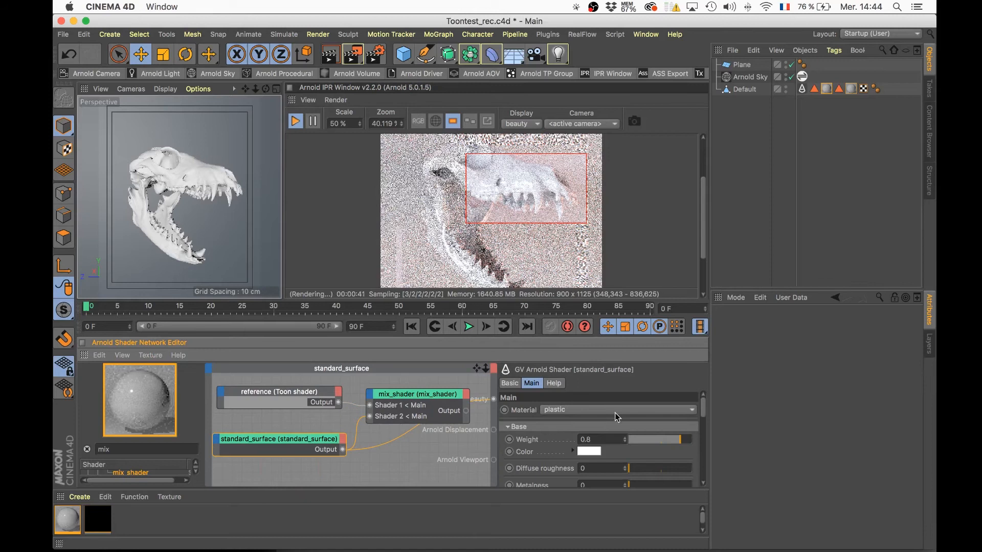
drag(703, 409, 703, 432)
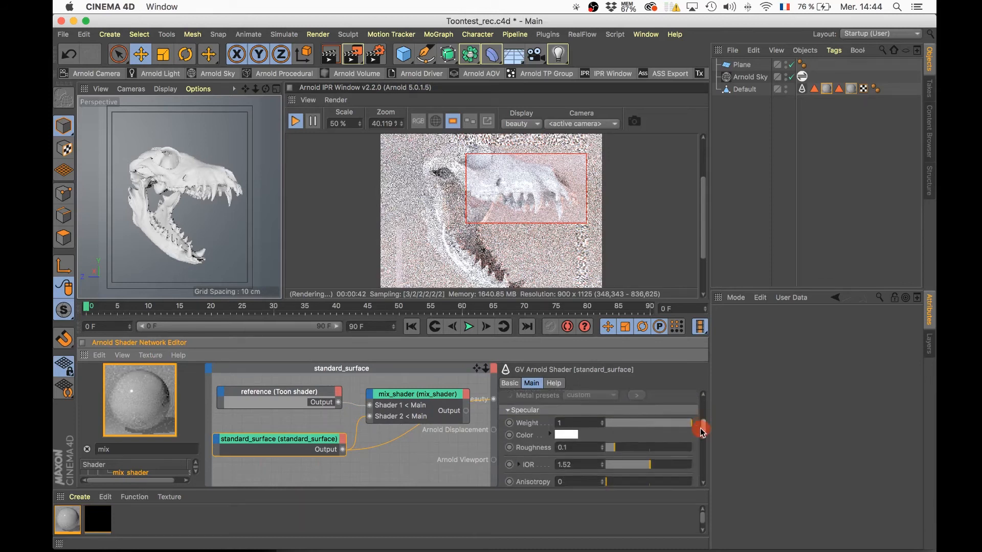
click(636, 426)
click(642, 425)
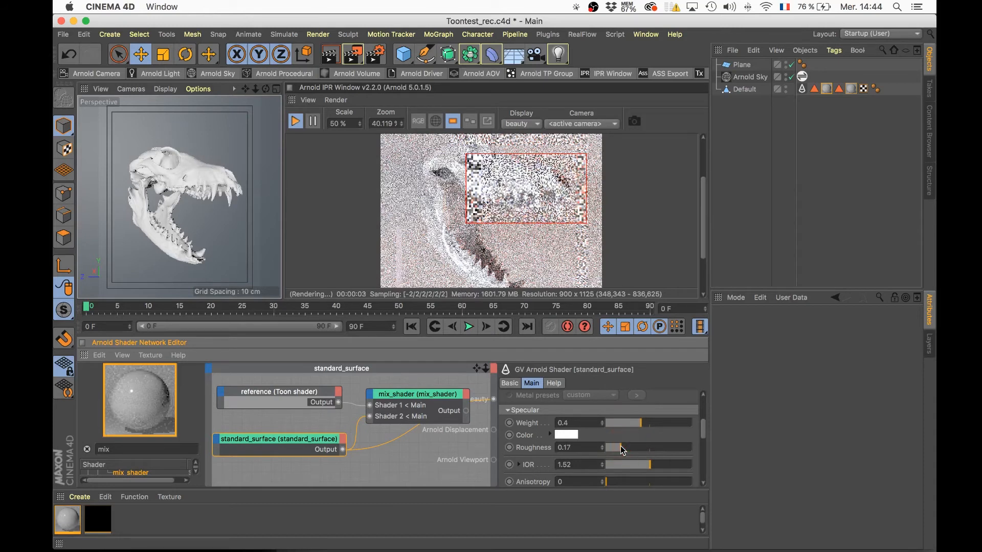
click(621, 446)
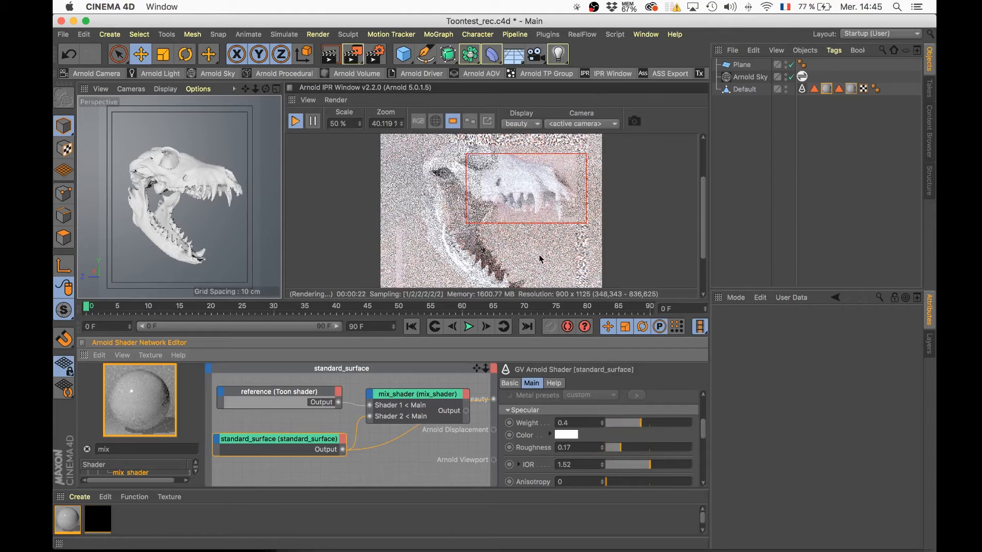
Step: Set the IPR render scale to 30 % and redraw the render region around the whole skull
click(342, 123)
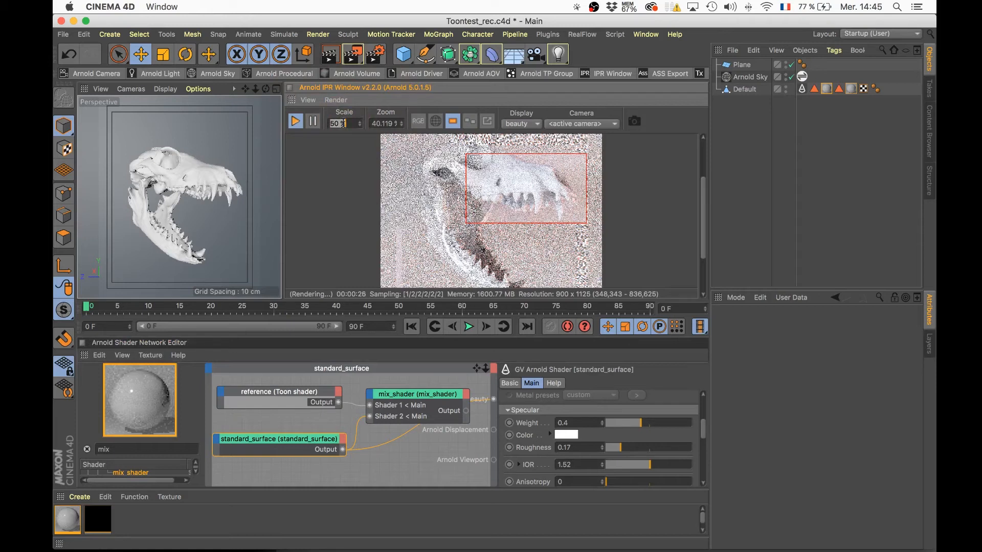
text(30)
key(Return)
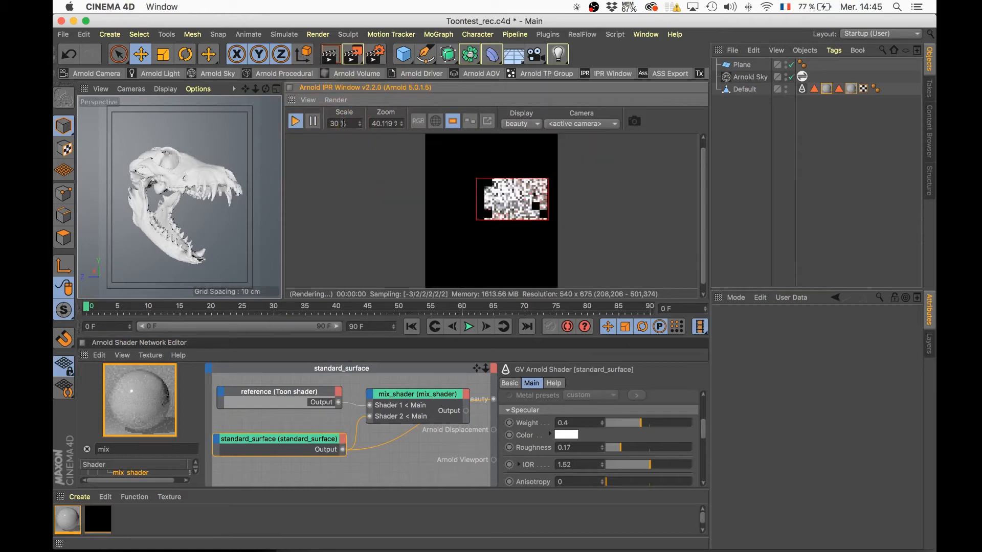
click(448, 121)
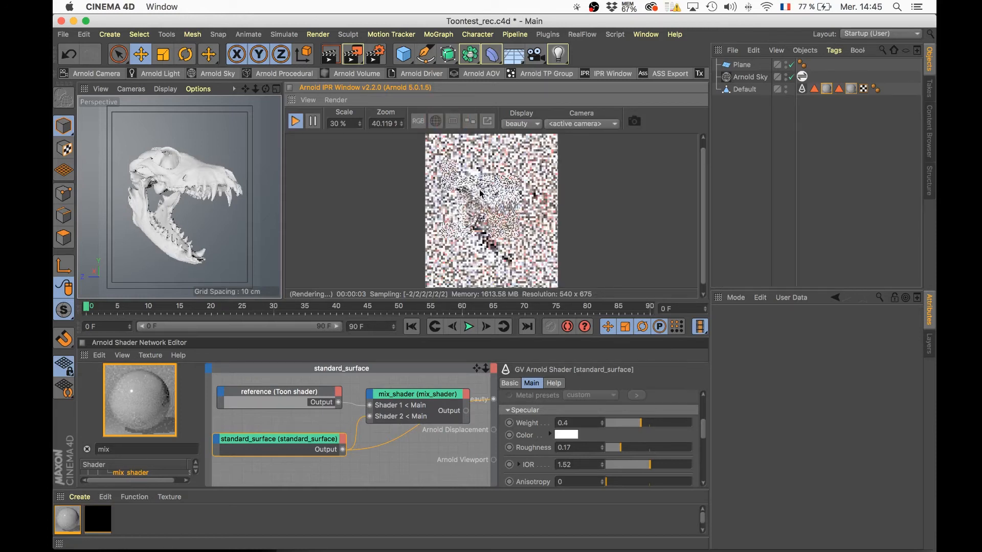
drag(444, 163, 545, 276)
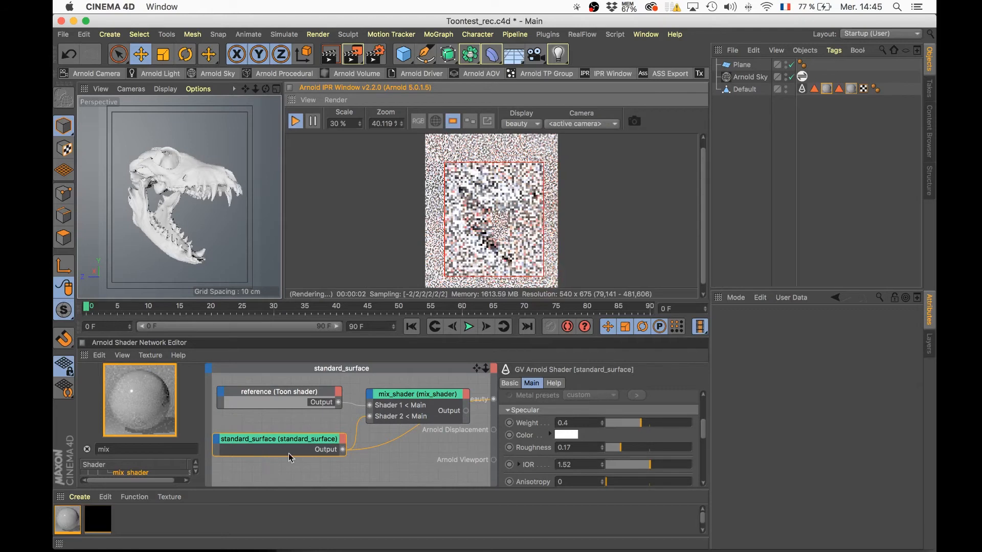
Step: Shift the three existing nodes, add a ramp_rgb node above them and connect its output to Arnold Beauty
drag(395, 383, 289, 473)
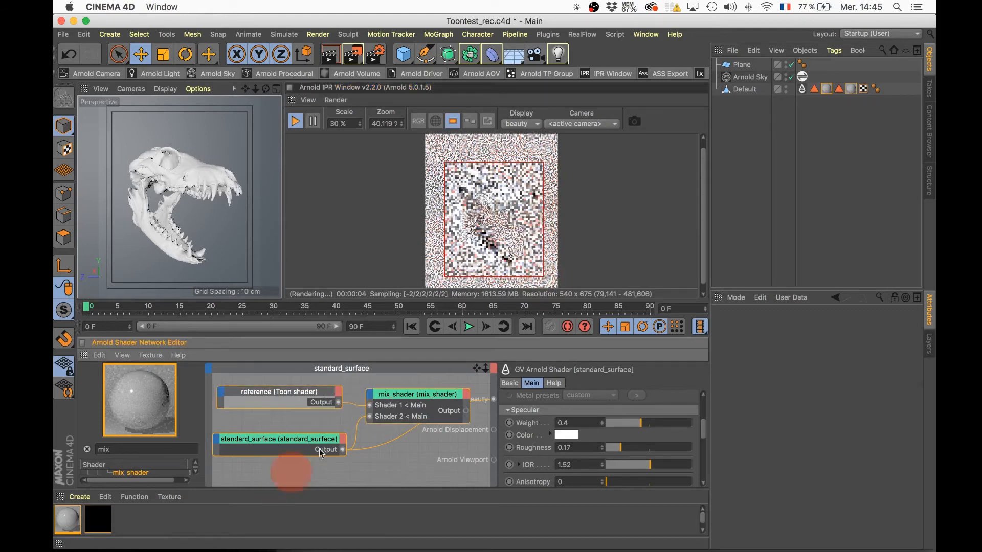
drag(393, 396, 359, 412)
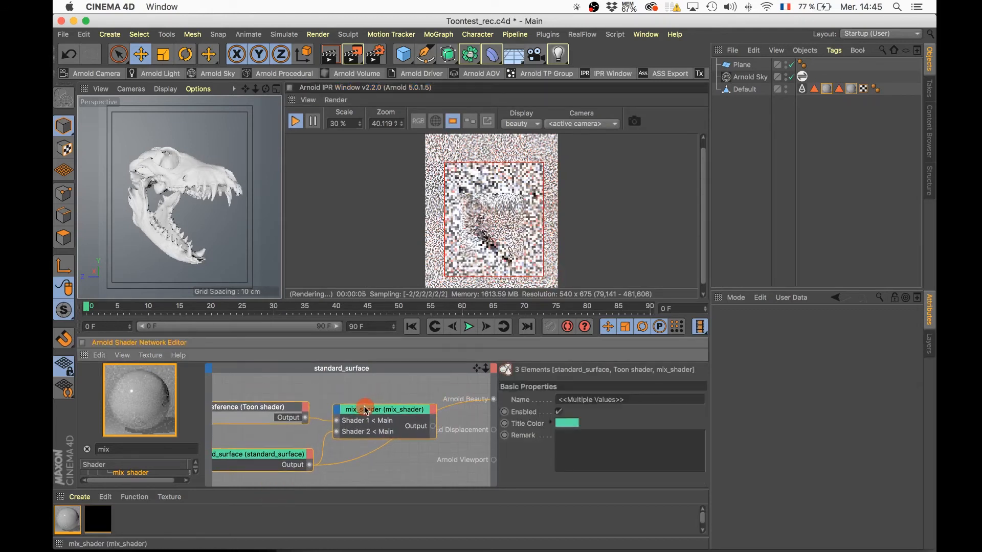
double_click(117, 450)
text(ramp)
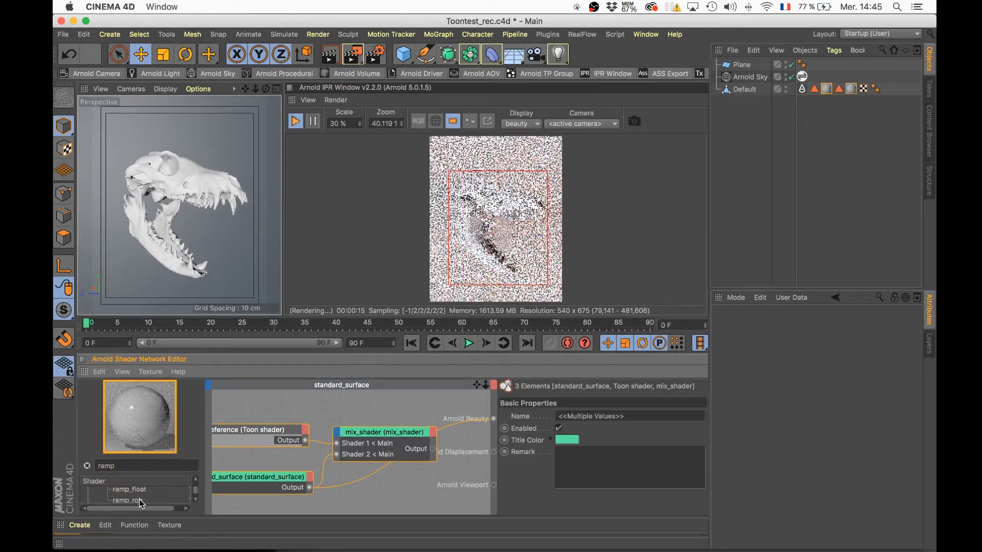
drag(139, 499, 275, 403)
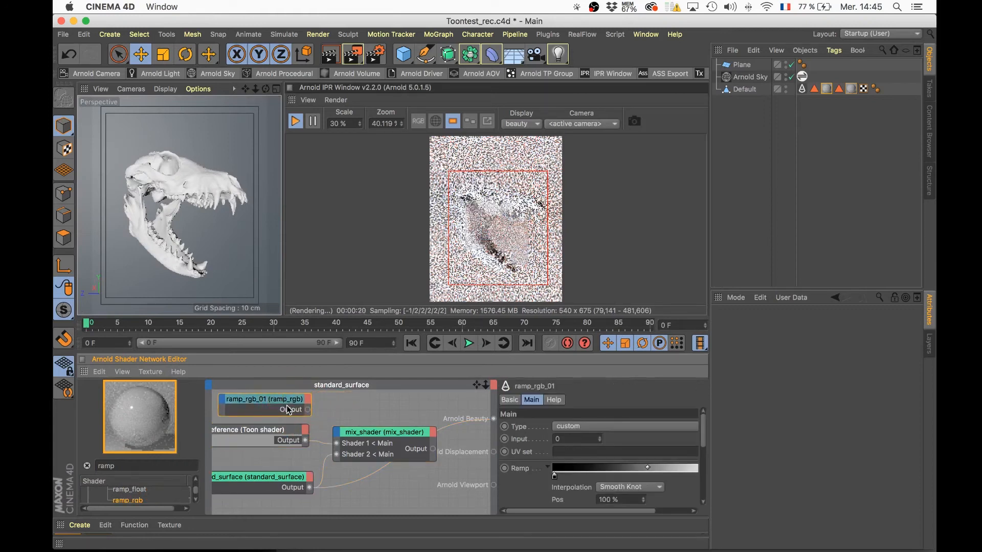
drag(307, 410, 493, 418)
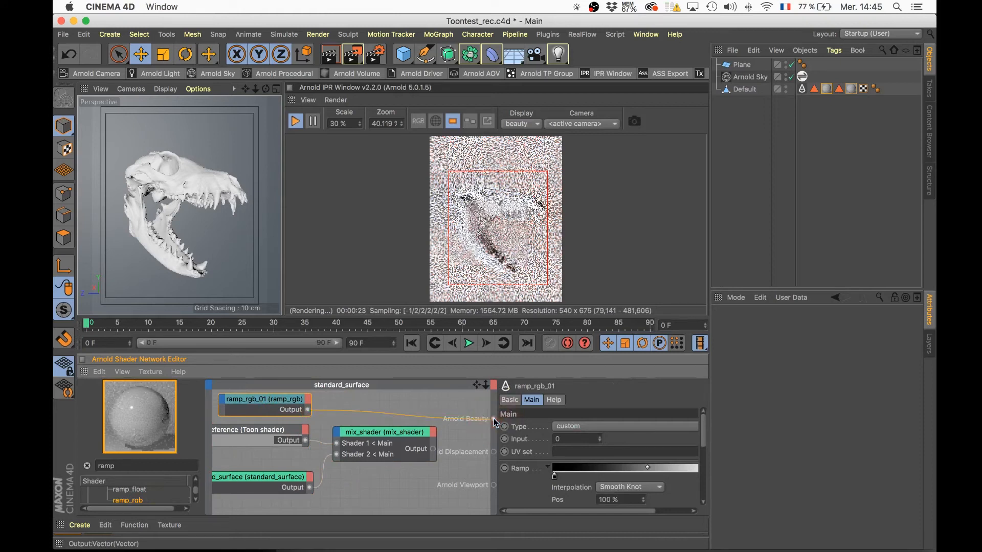
Step: Set the new ramp_rgb's type to circular and its knot interpolation to None
click(576, 427)
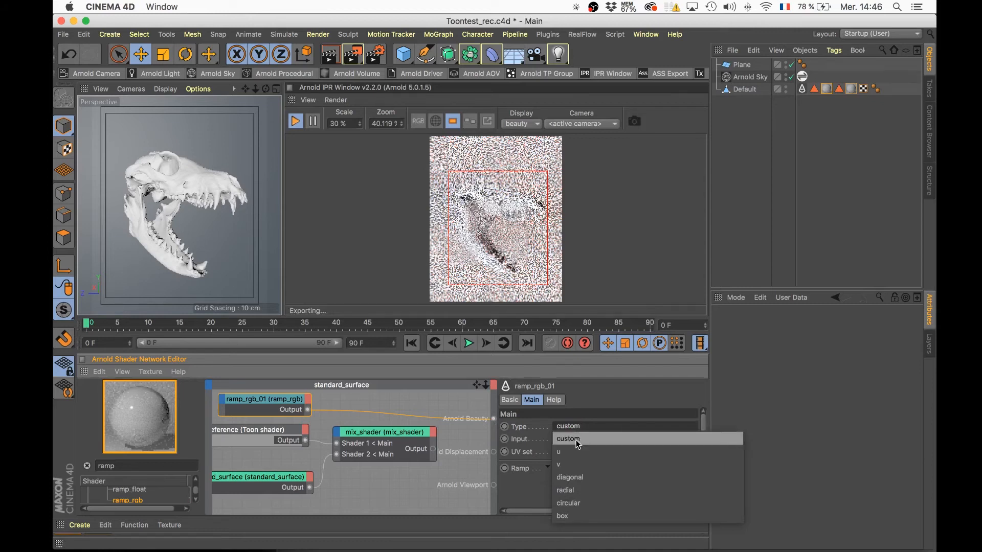
click(572, 503)
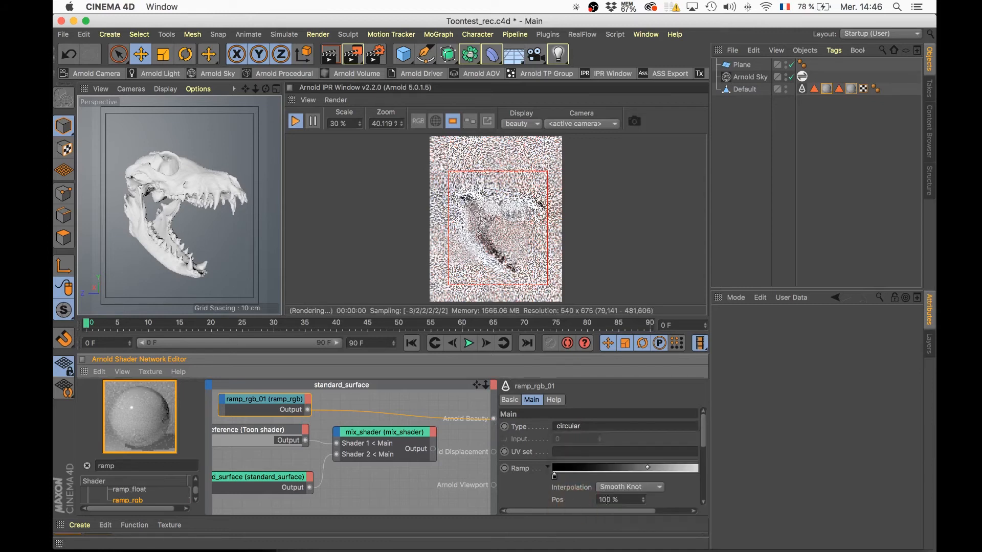
click(621, 488)
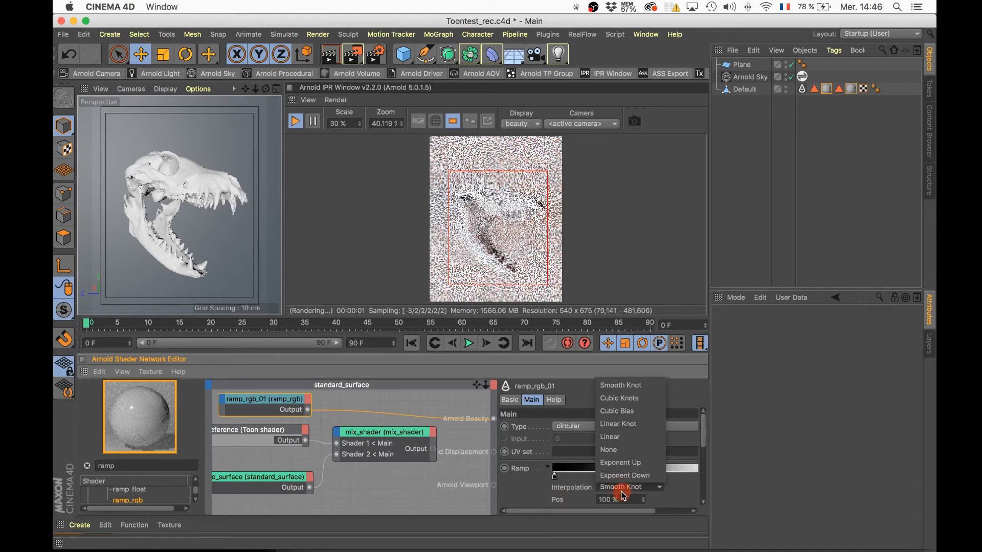
click(624, 450)
Step: Move the ramp's white knot to 12.46 % and add a black knot at 19.34 % to form a narrow white band
drag(640, 514, 675, 512)
click(694, 478)
drag(695, 479, 536, 480)
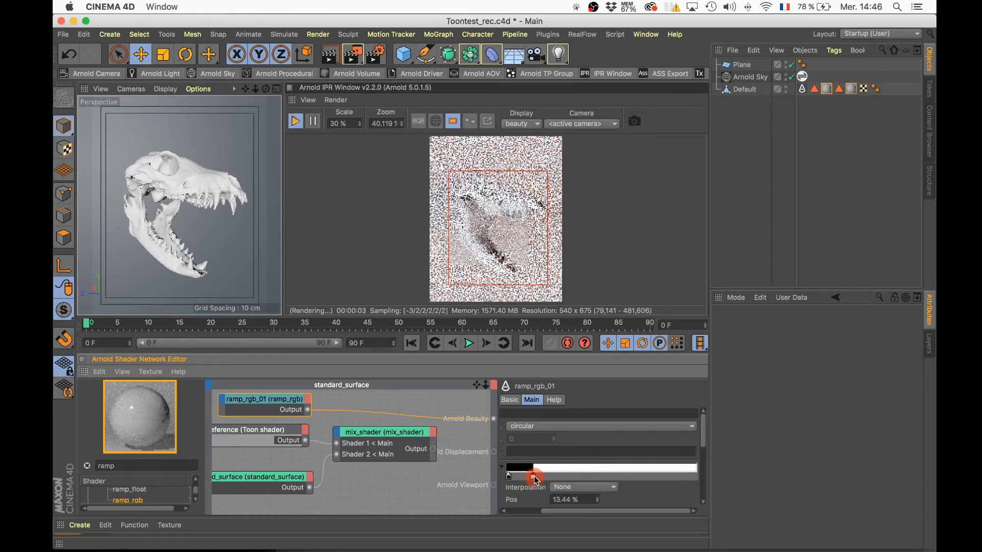
drag(535, 481, 535, 481)
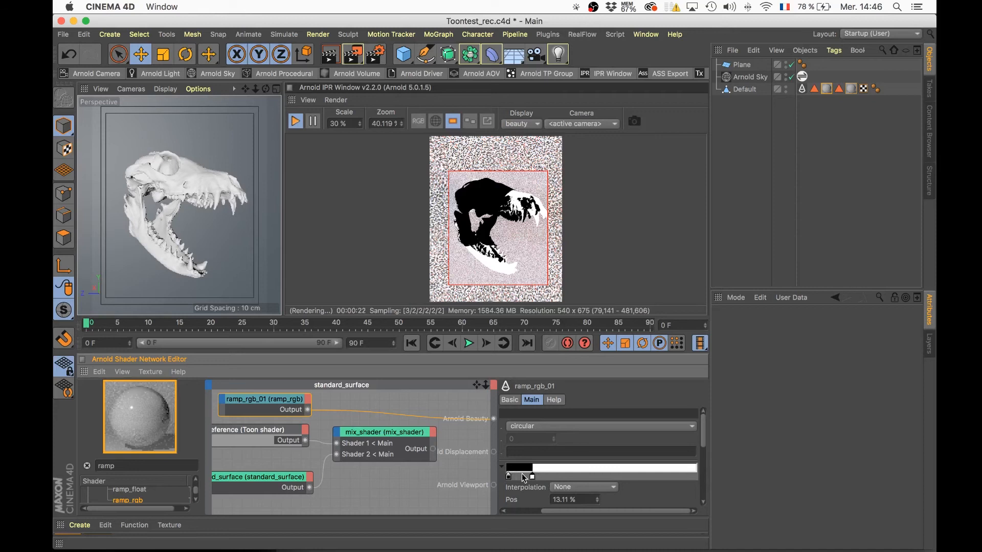
drag(519, 477, 543, 478)
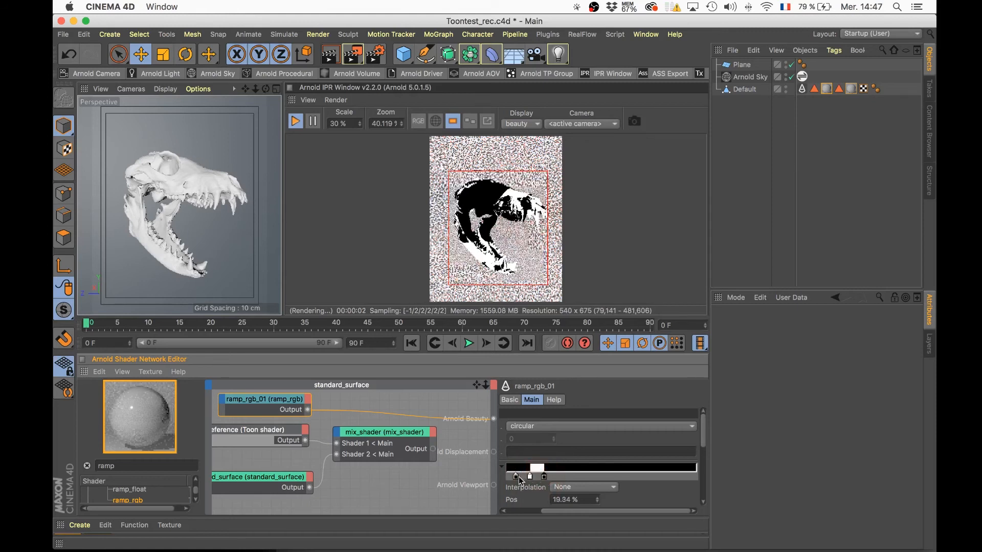
mouse_move(529, 478)
mouse_down()
mouse_move(504, 479)
mouse_move(533, 478)
mouse_up()
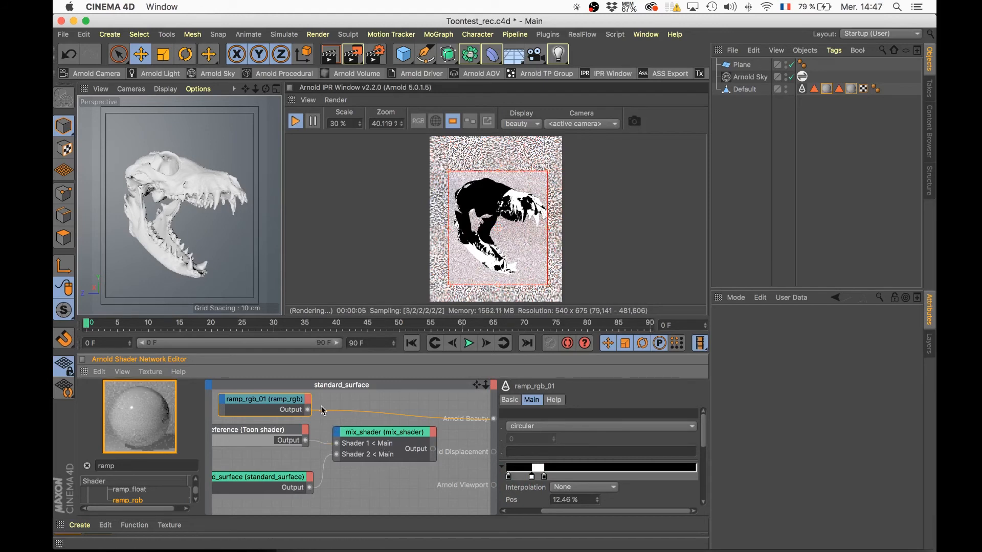
Step: Connect the ramp_rgb output to the mix_shader's Mix input and the mix_shader output to Arnold Beauty
drag(308, 410, 385, 439)
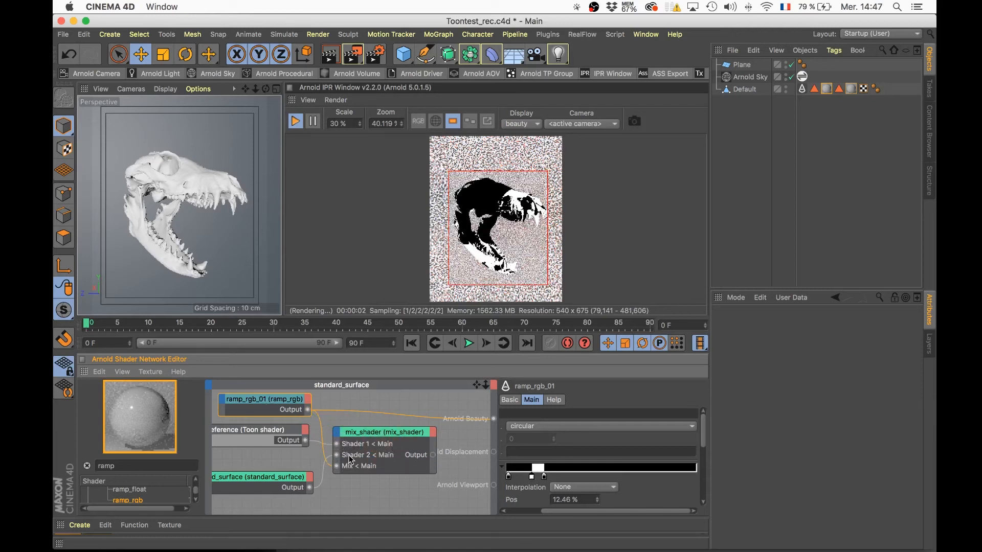
drag(432, 455, 494, 422)
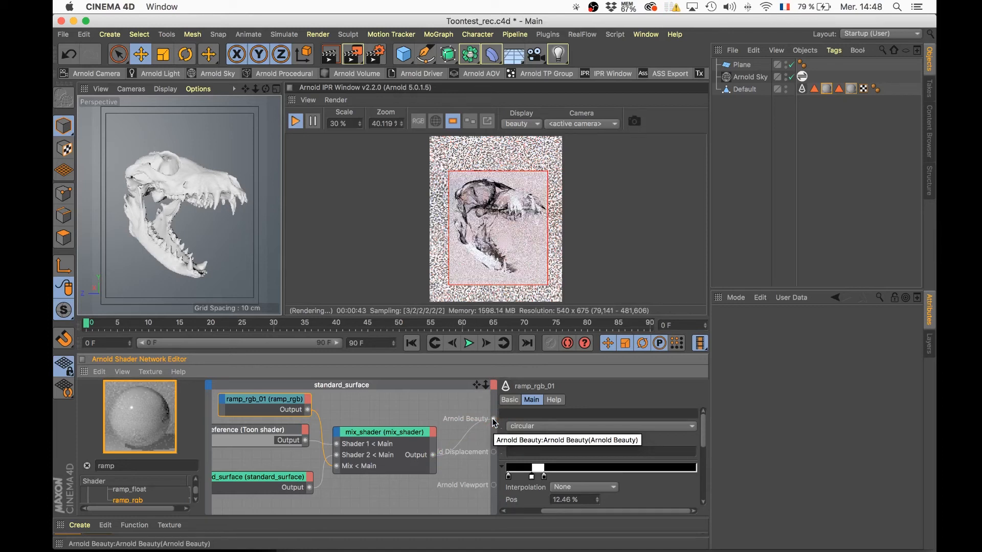
click(492, 235)
scroll(492, 234, up, 1)
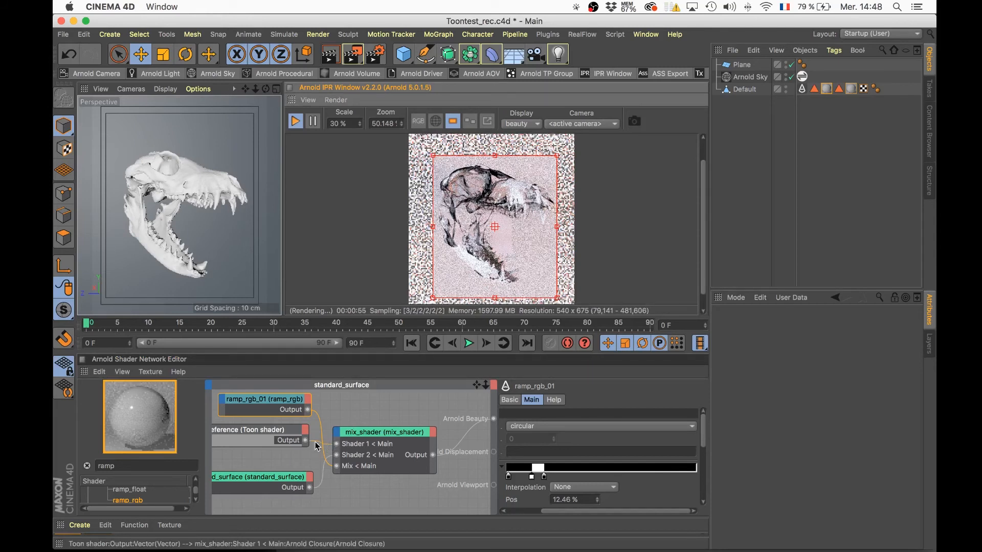
Step: Swap the mix_shader inputs so the Toon shader feeds Shader 2 and the standard_surface feeds Shader 1
drag(307, 443, 336, 456)
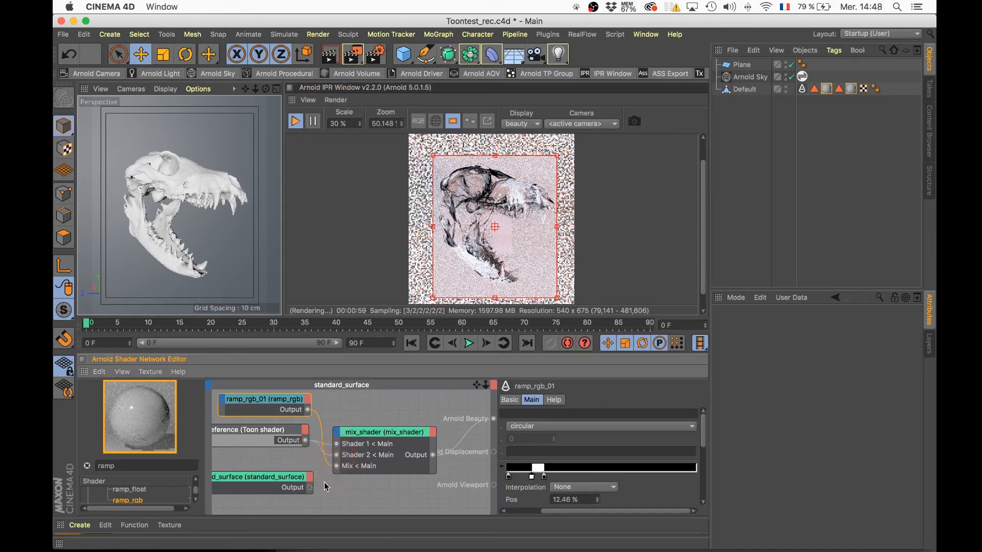
drag(309, 487, 337, 444)
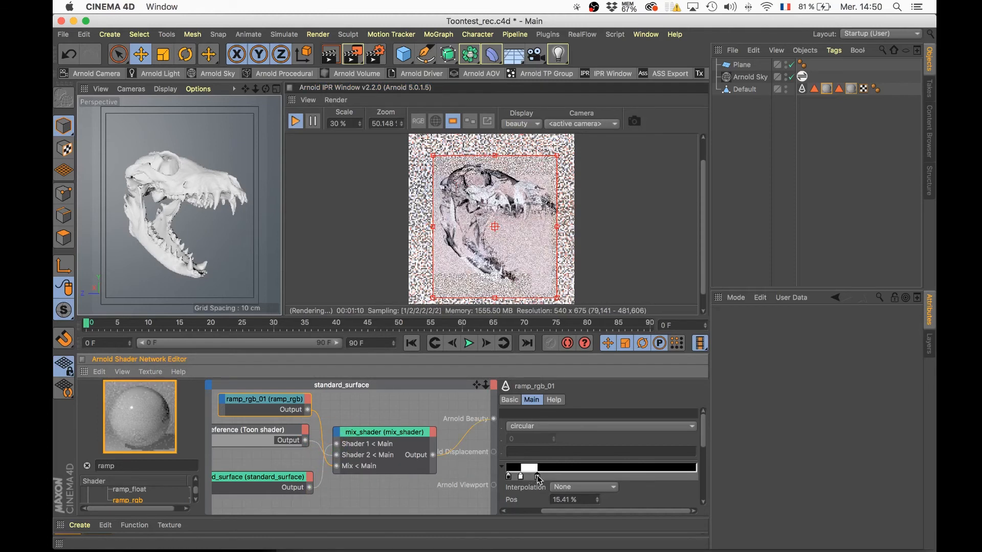
Step: Widen the ramp's white band by moving its end knot to 22.62 %, and connect ramp_rgb directly to Arnold Beauty
drag(539, 480, 550, 481)
drag(308, 410, 495, 421)
click(259, 403)
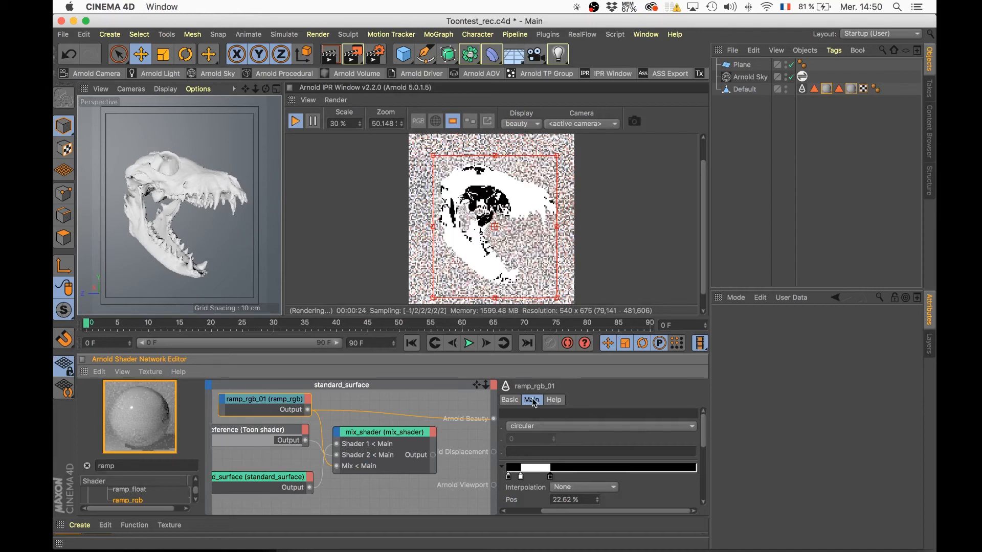
Step: Reposition the ramp's band with its white knot at 13.44 %, add a white knot after the black one, and reconnect mix_shader to Arnold Beauty
drag(550, 477, 537, 480)
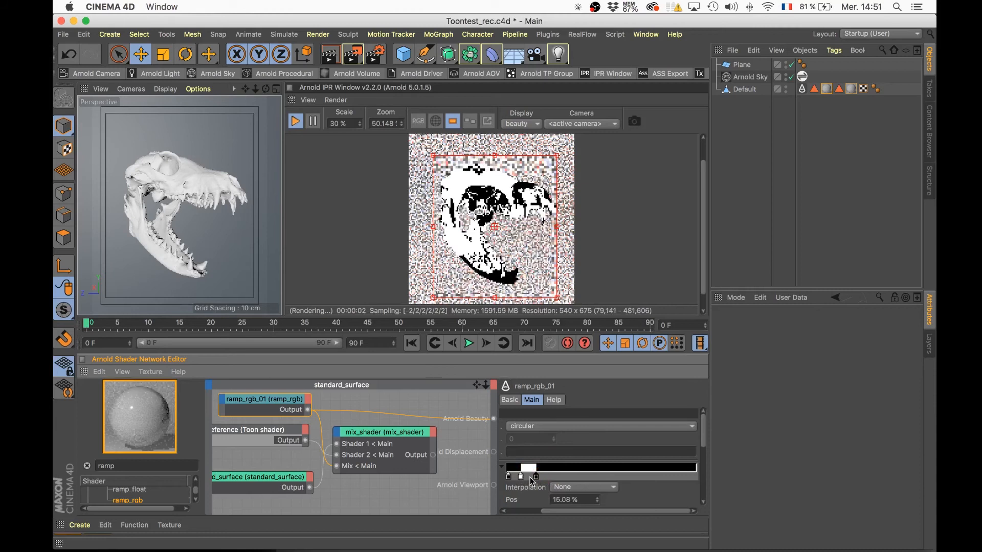
click(562, 479)
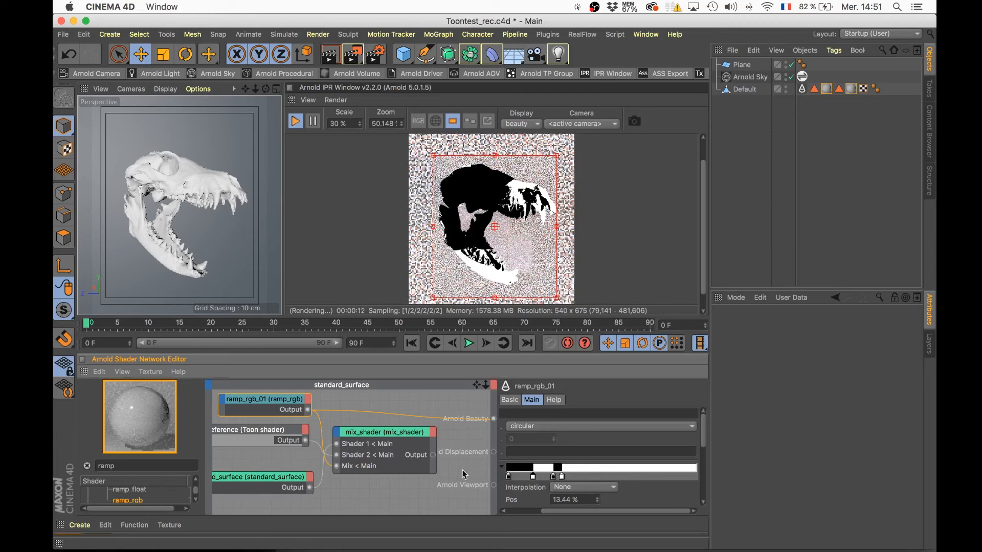
drag(433, 455, 496, 423)
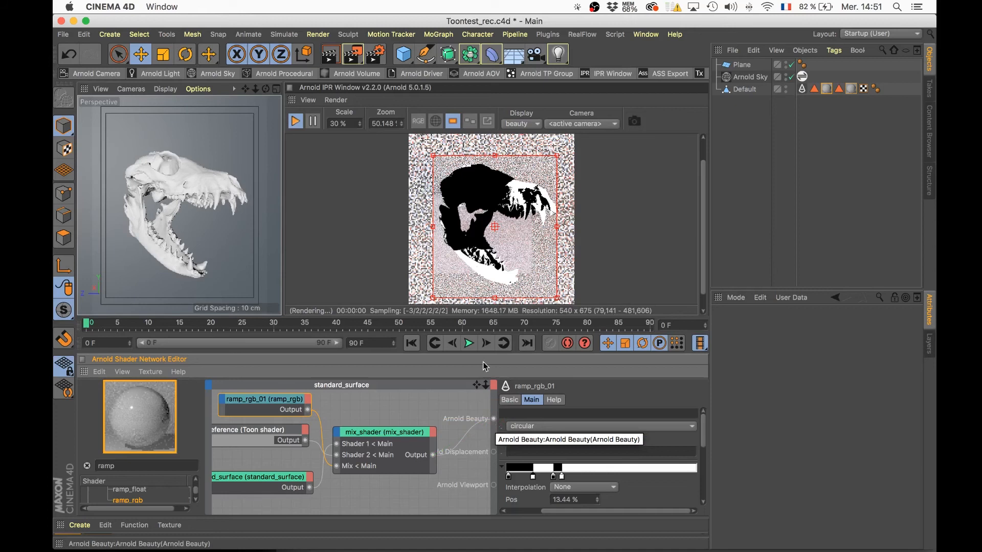
Step: In the render settings, set Arnold sampling to Camera (AA) 4, Diffuse 3, Transmission 3, SSS 1 and Volume indirect 1
click(375, 55)
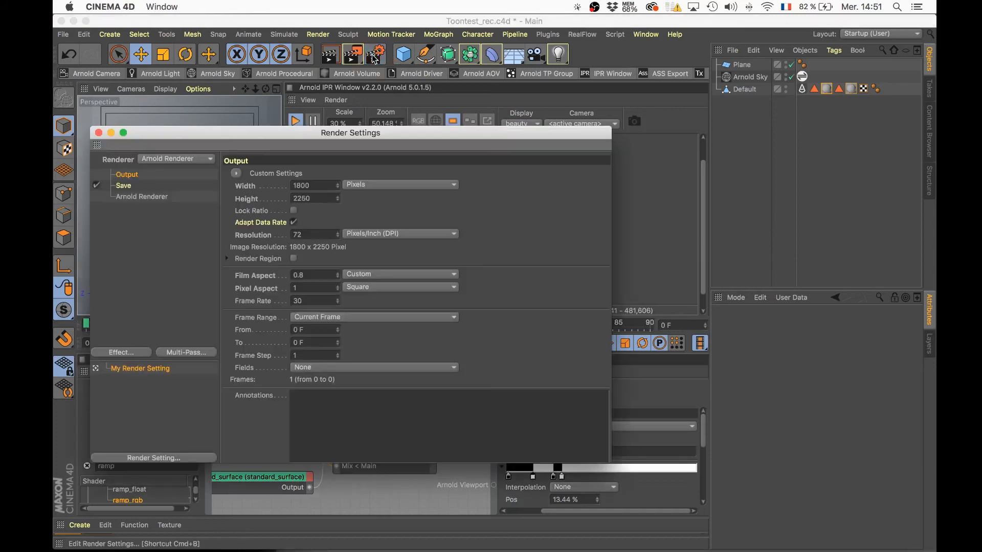
double_click(299, 185)
double_click(311, 198)
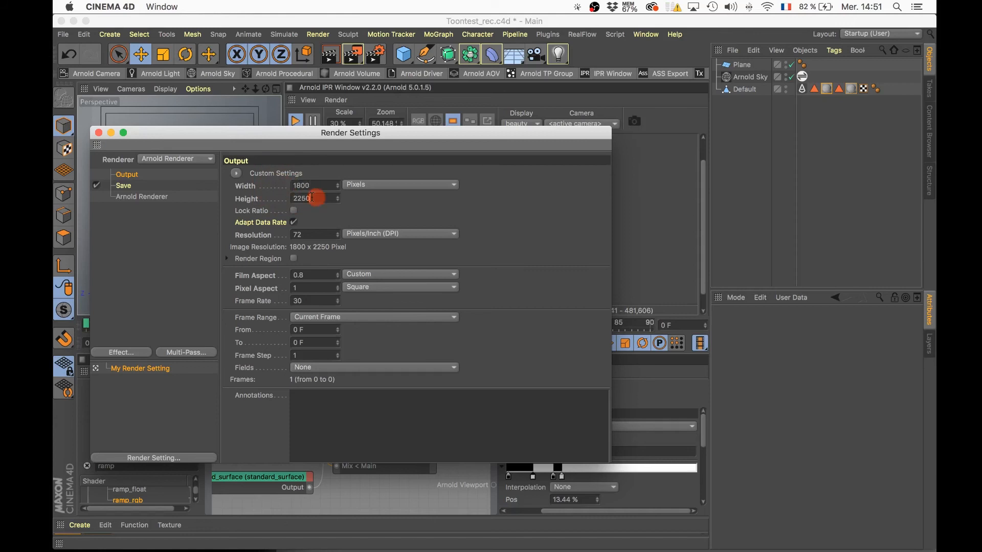
click(142, 200)
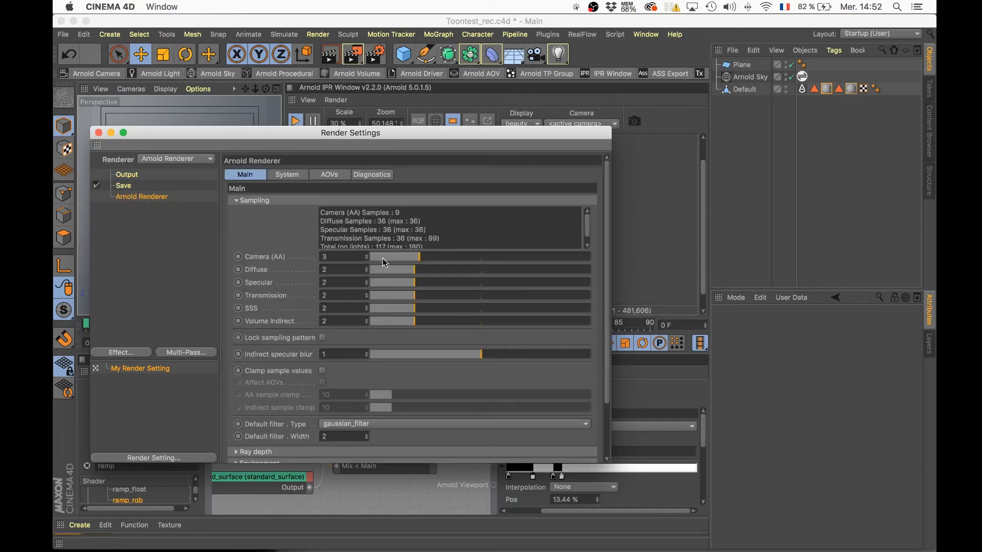
drag(439, 129, 413, 82)
click(411, 210)
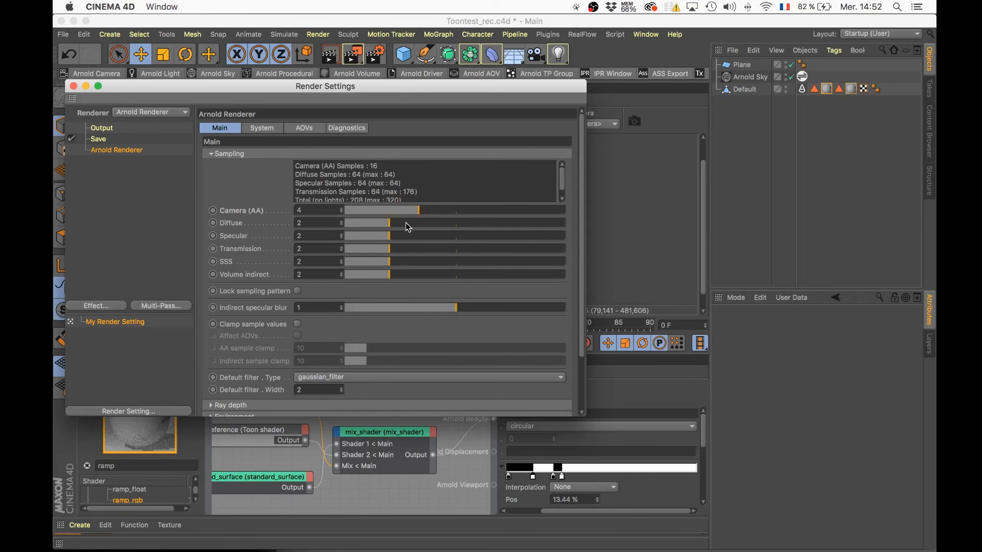
click(408, 222)
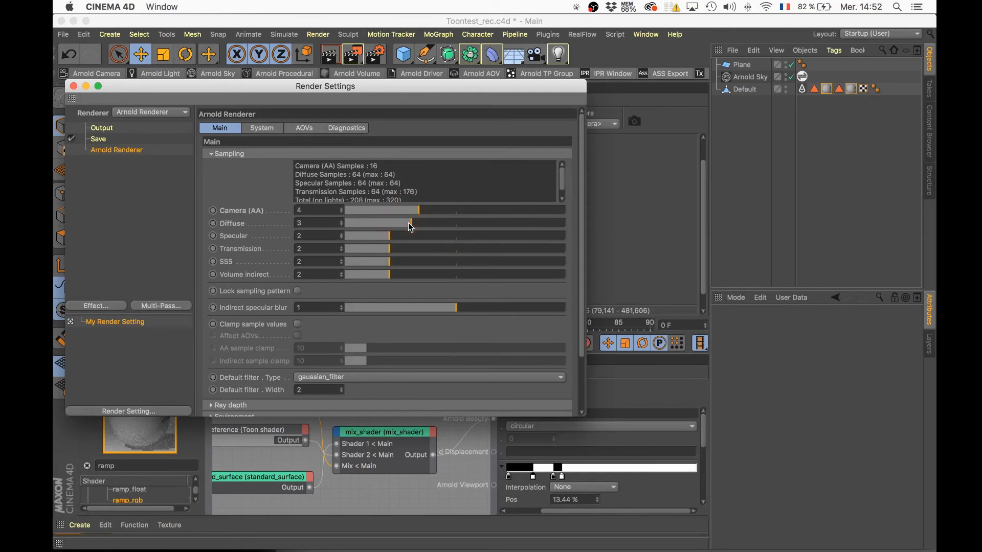
click(405, 249)
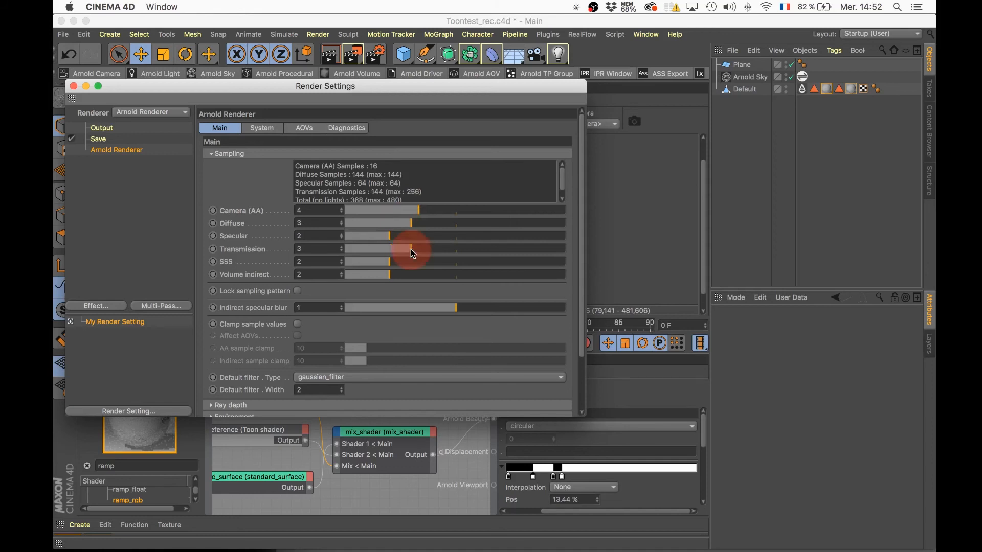
click(358, 262)
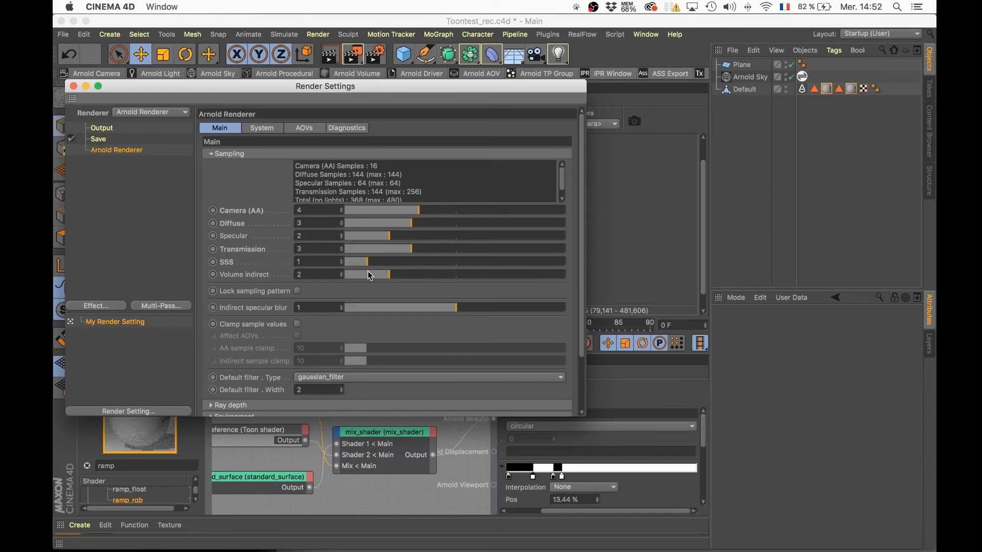
click(367, 272)
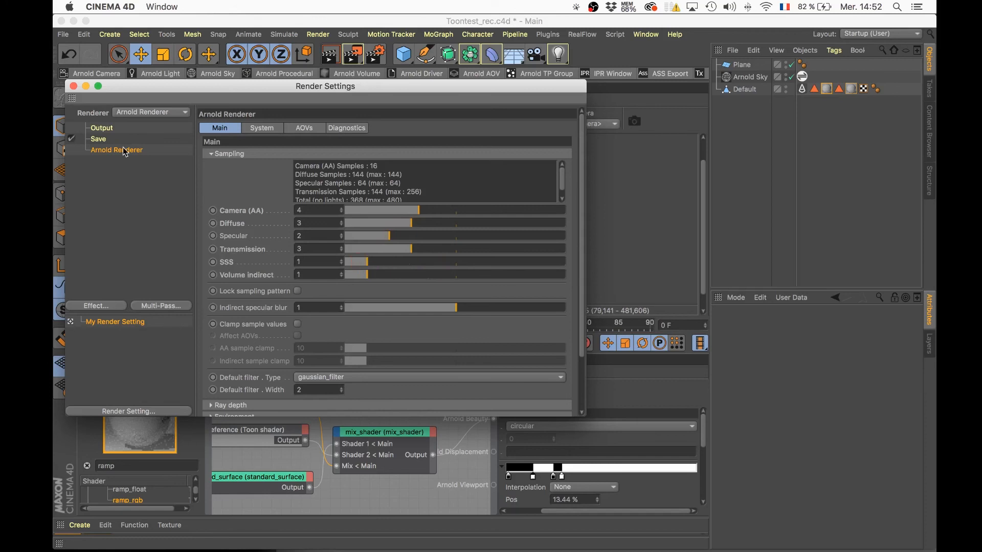
Step: Check the output size and set the regular image's save format to PNG
click(99, 127)
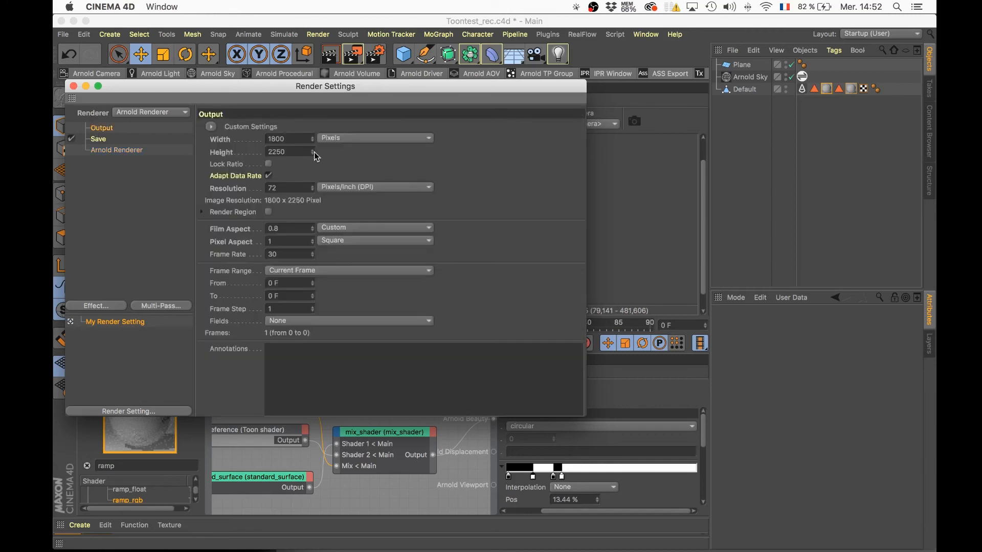
click(98, 139)
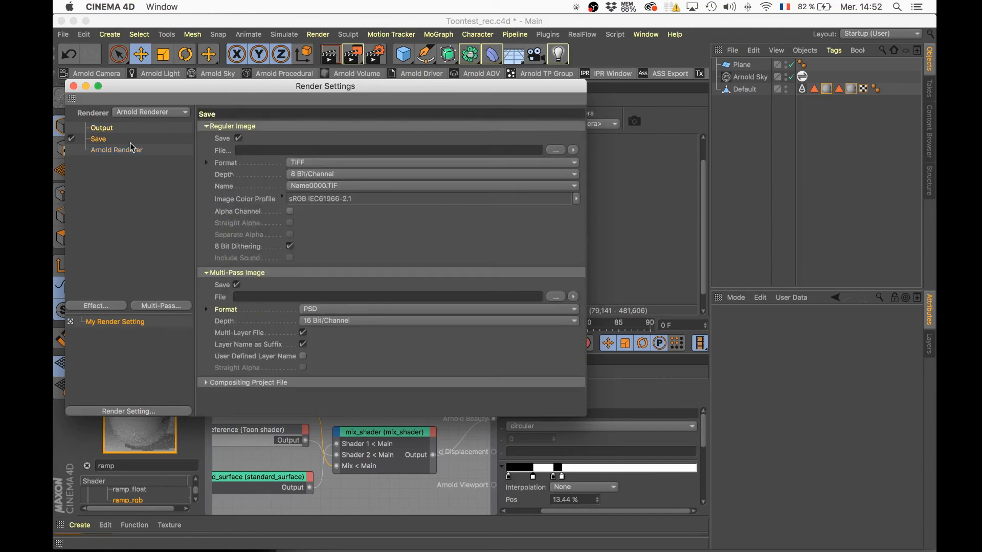
click(312, 164)
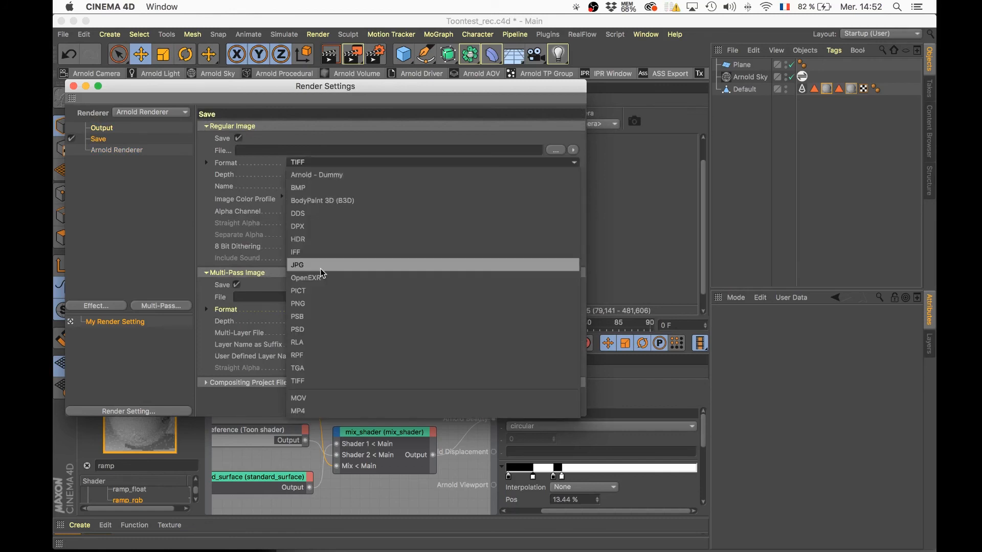
click(315, 306)
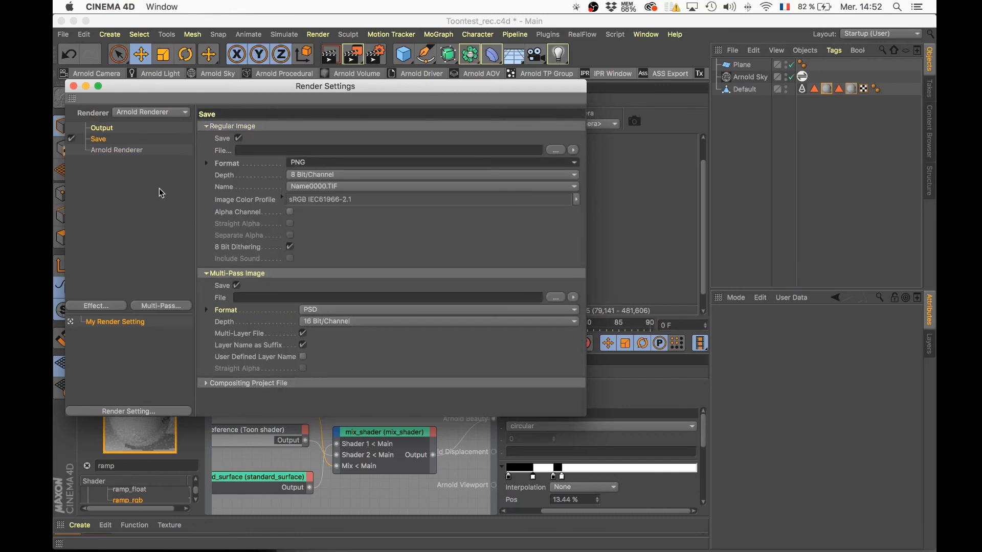
Step: Add the built-in diffuse and specular AOVs to the Arnold renderer's active AOVs for the display driver
click(117, 150)
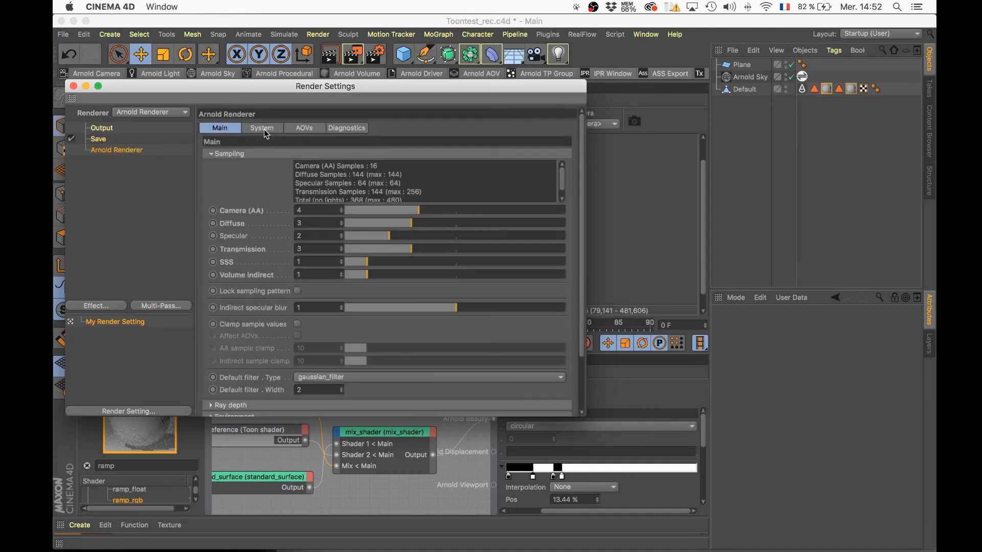
click(265, 132)
click(306, 127)
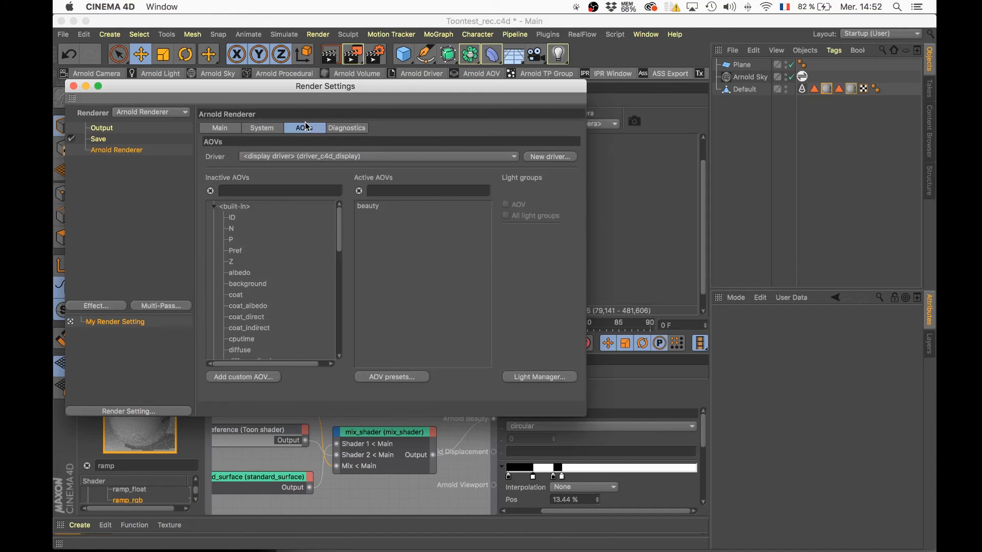
drag(340, 244, 341, 273)
click(247, 266)
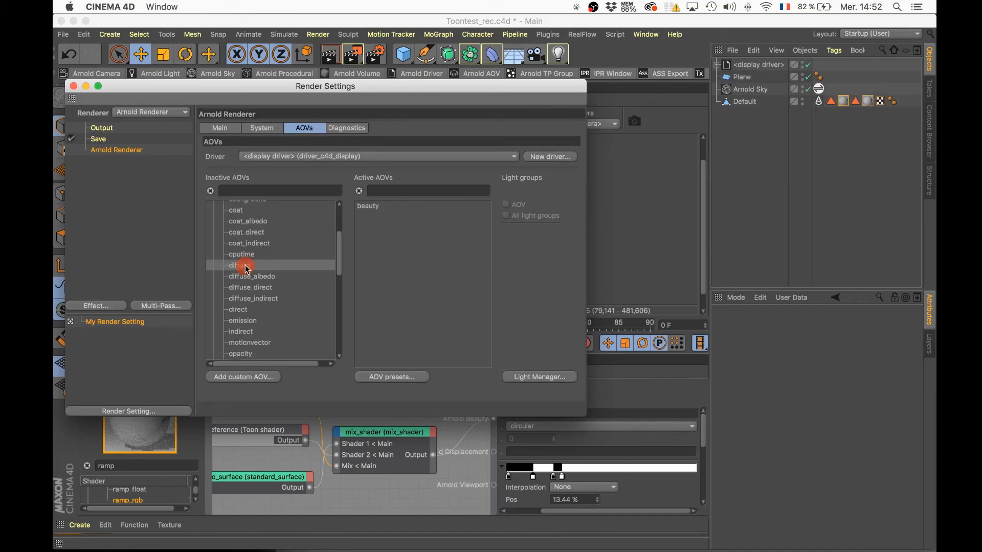
double_click(247, 266)
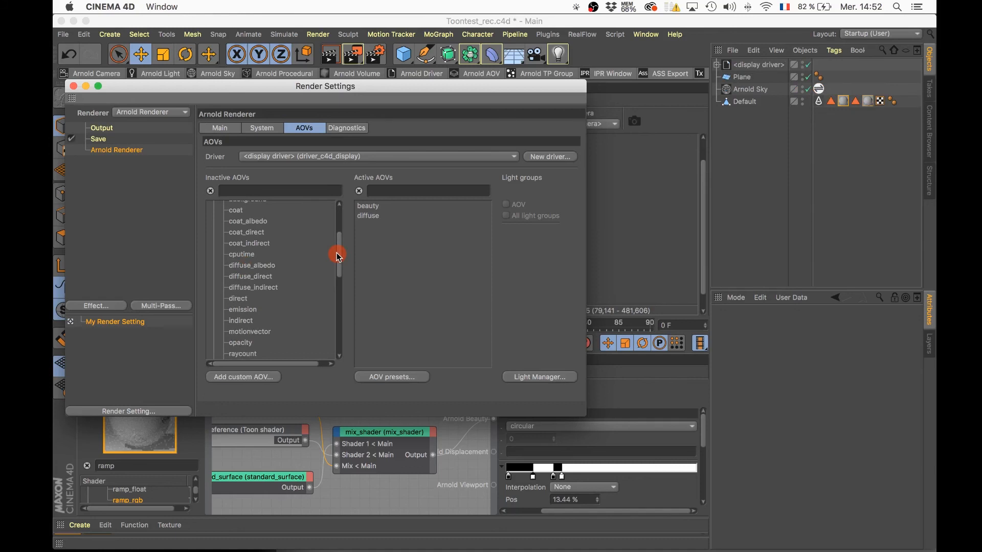
drag(337, 253, 334, 268)
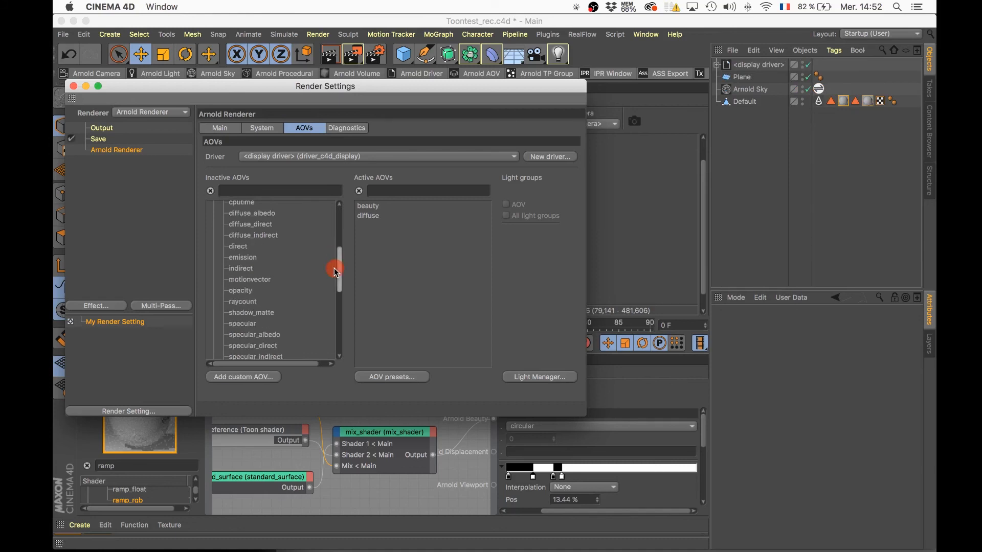
double_click(280, 299)
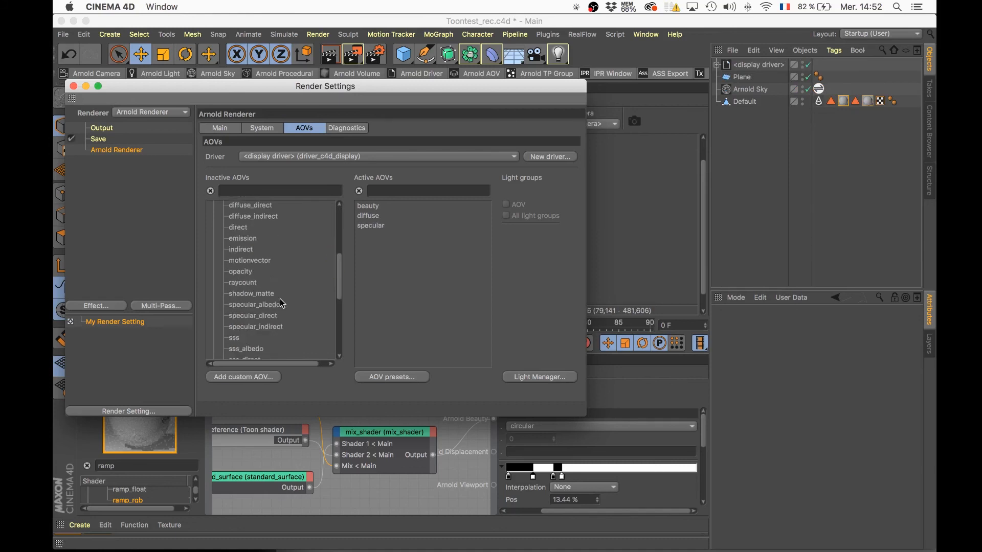
drag(338, 280, 335, 308)
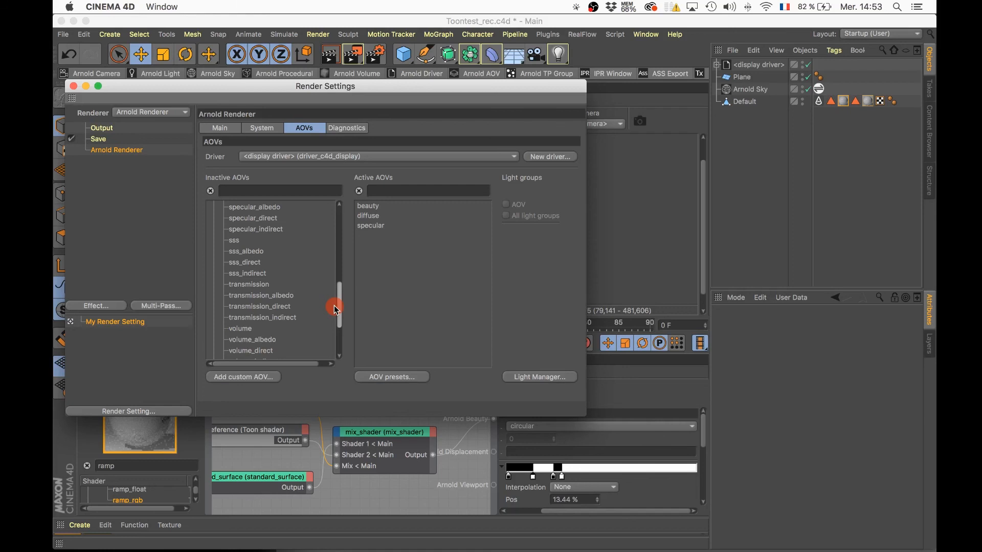
drag(335, 308, 336, 258)
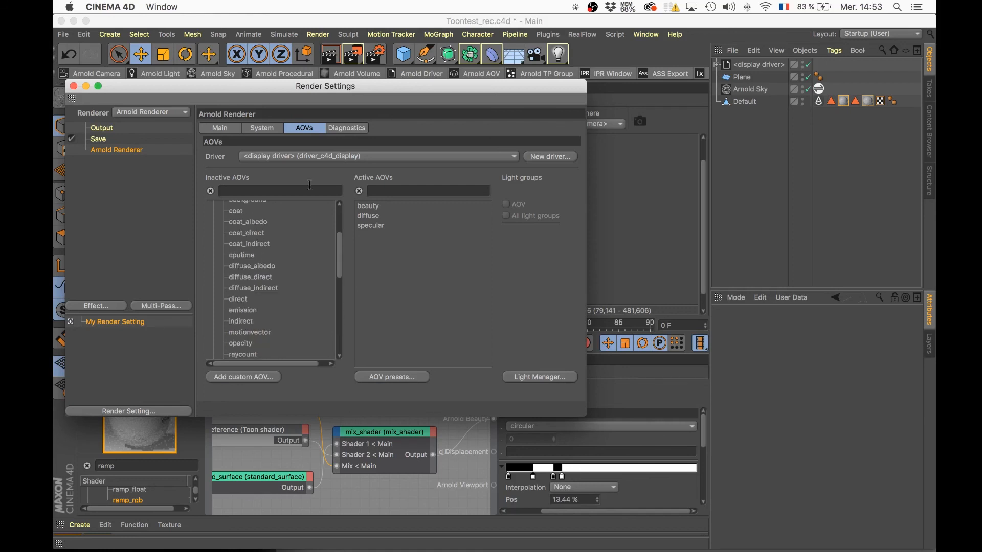
scroll(340, 241, up, 5)
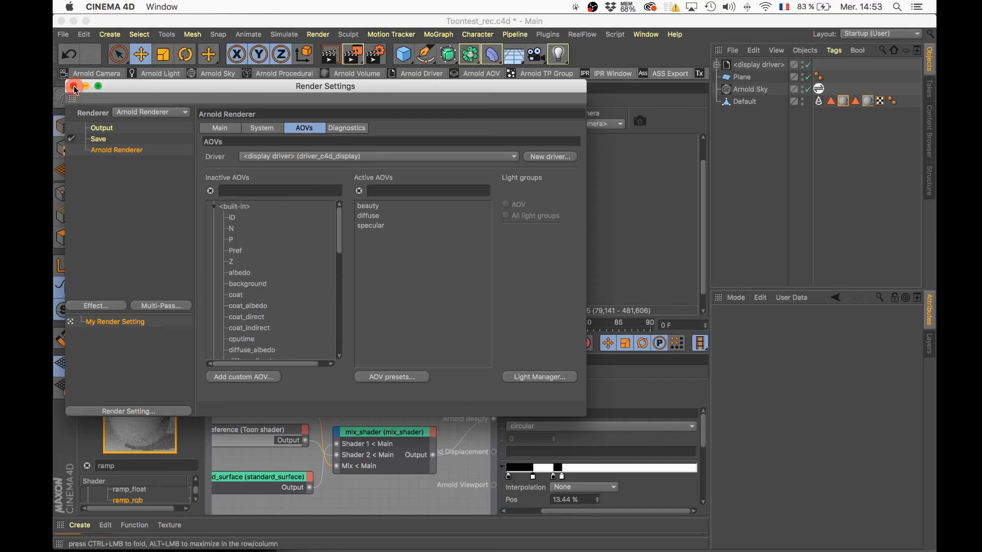